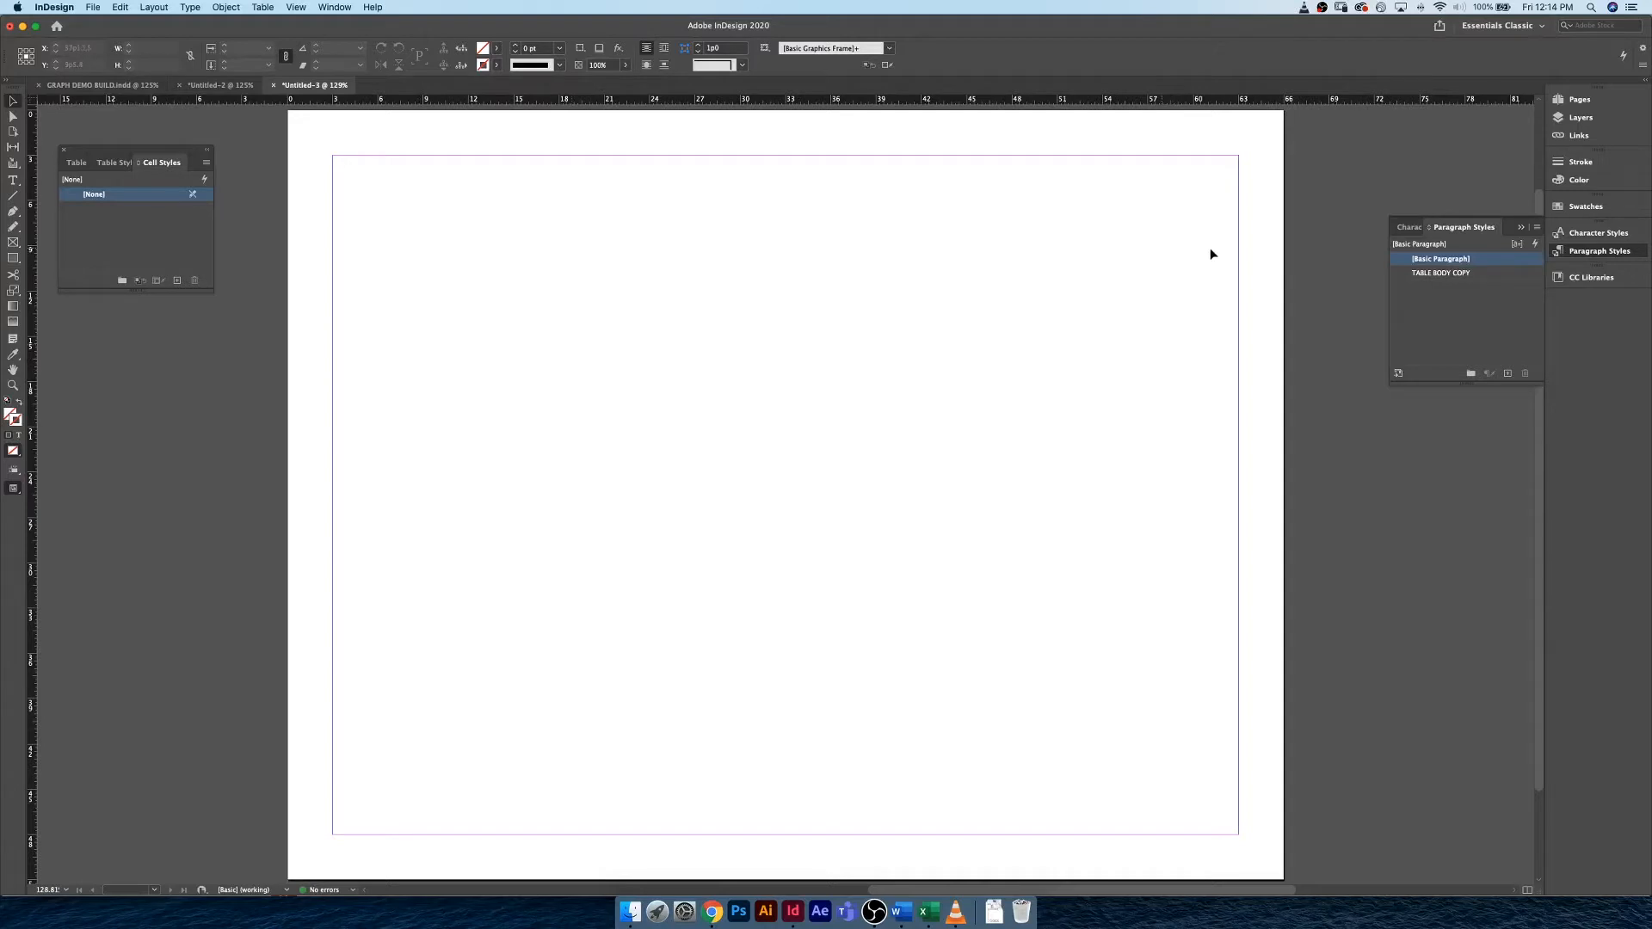
Step: Delete the TABLE BODY COPY paragraph style
{"action": "left_click", "coordinate": [1497, 273]}
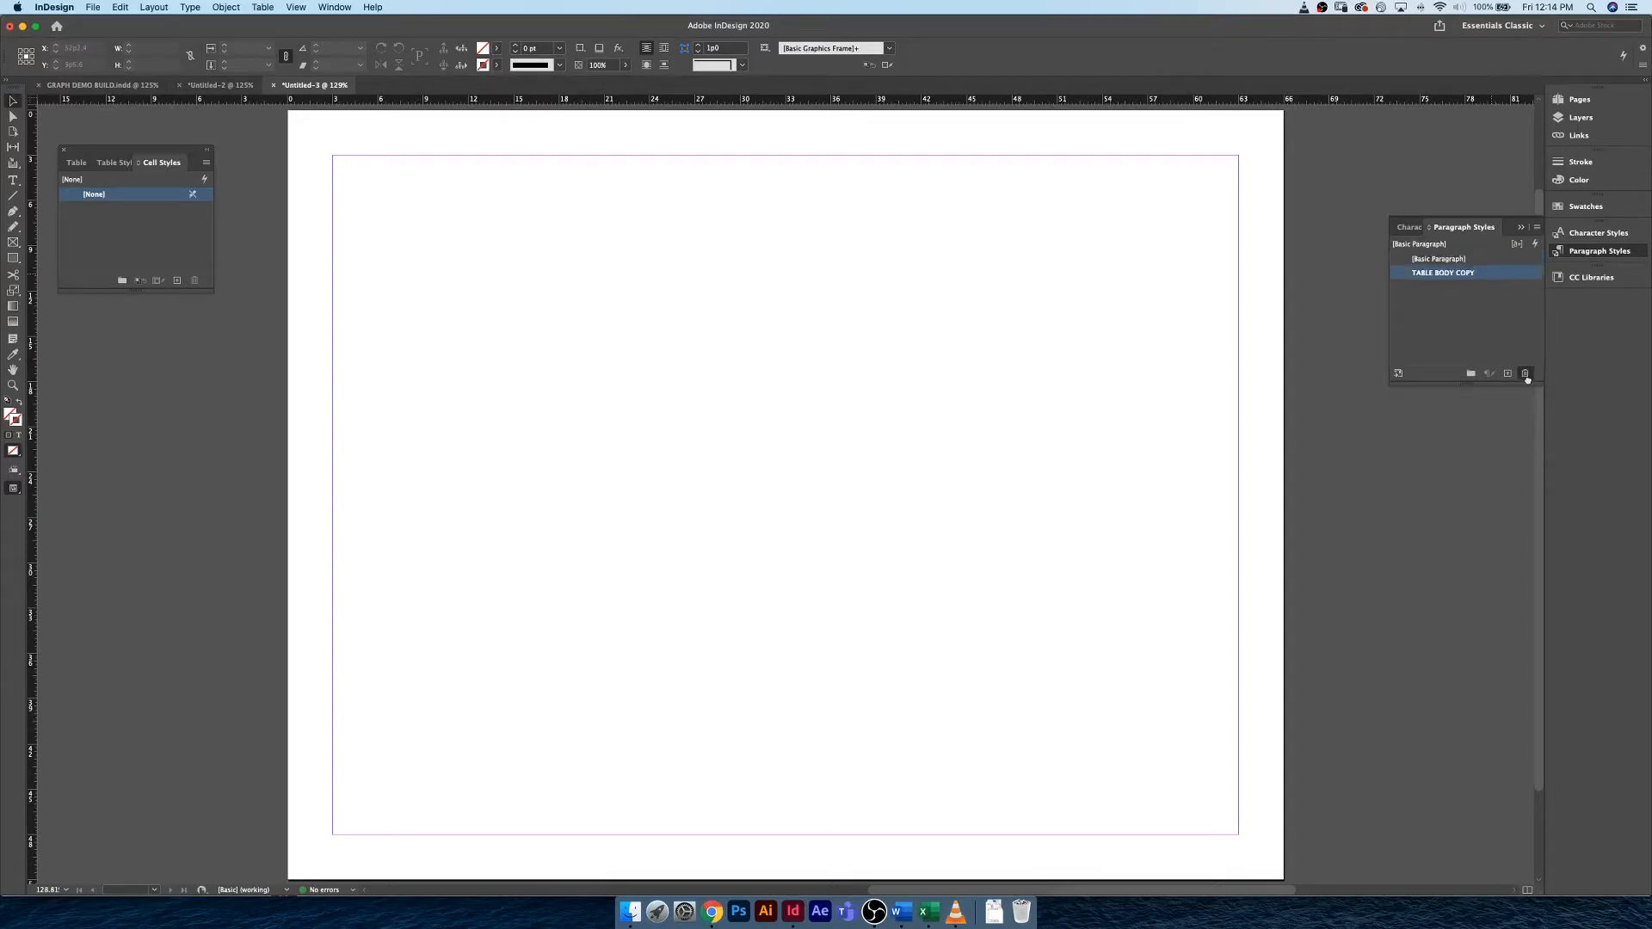
{"action": "left_click", "coordinate": [1527, 377]}
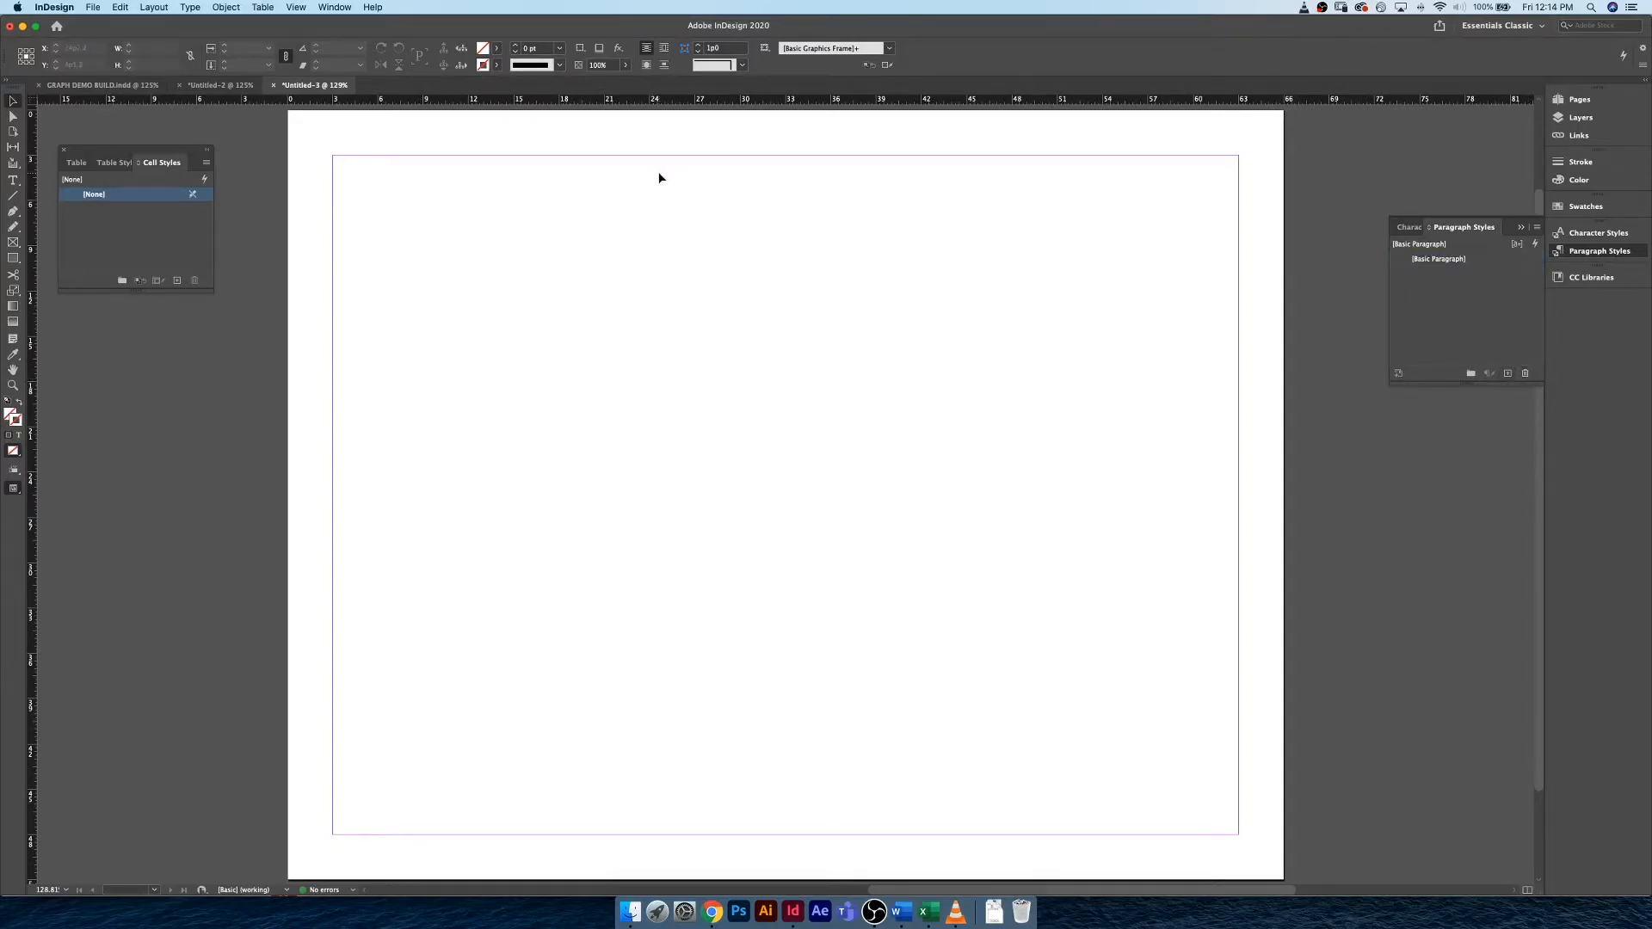
Step: Create a table with 5 body rows and 7 columns that fills the page area within the margins
{"action": "key", "text": "t"}
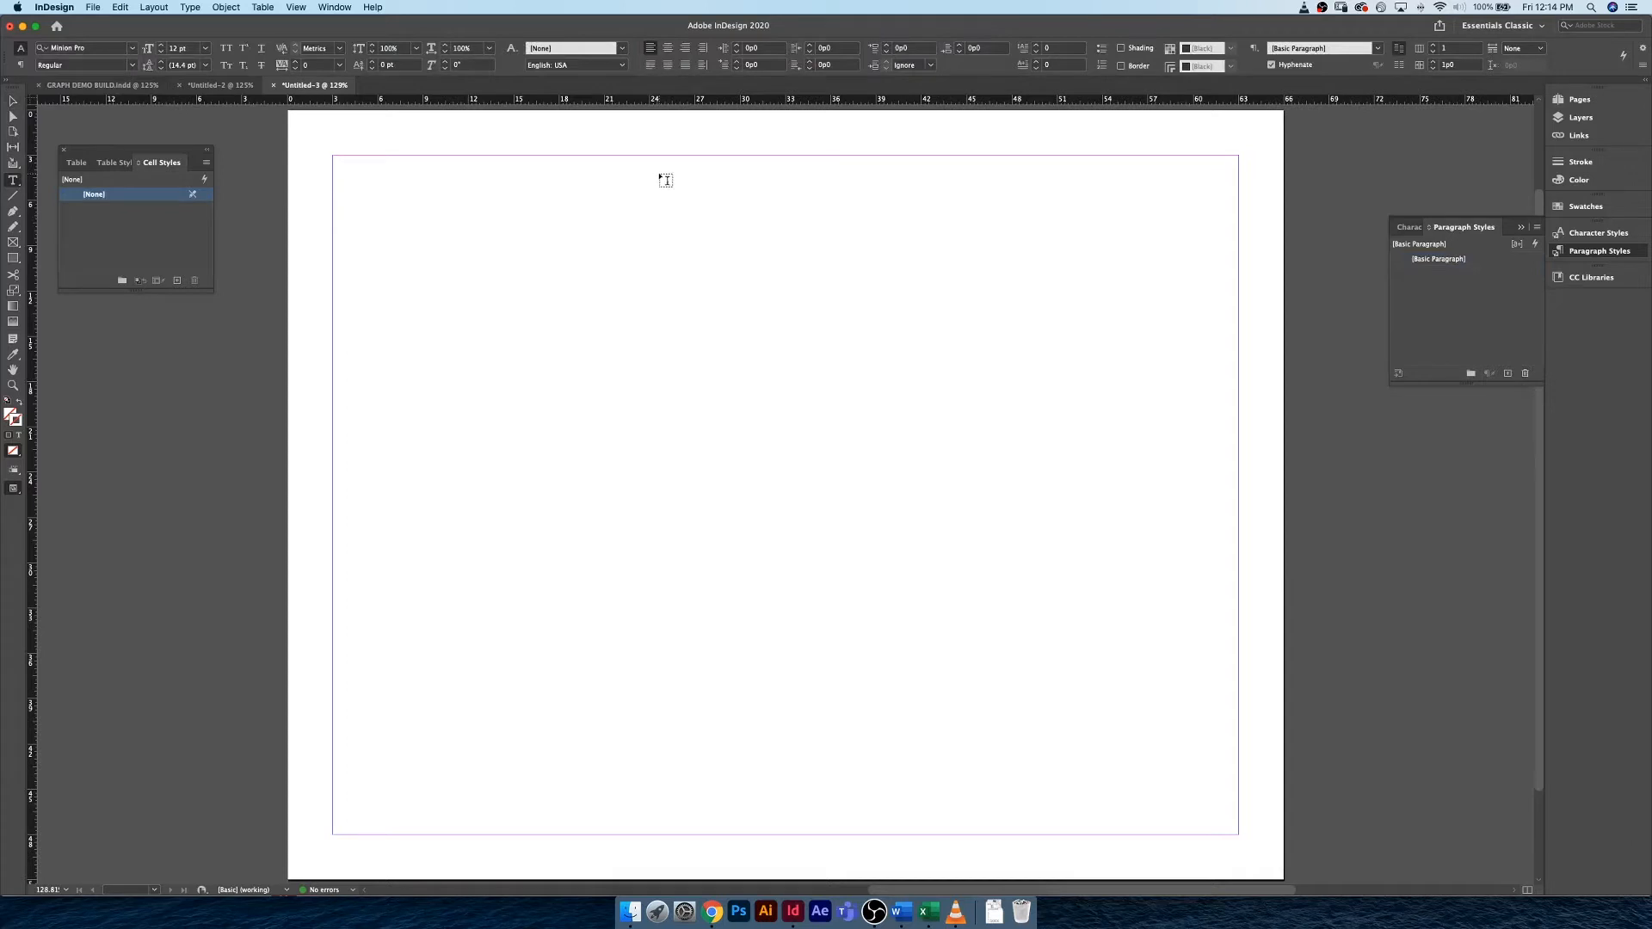
{"action": "left_click", "coordinate": [263, 7]}
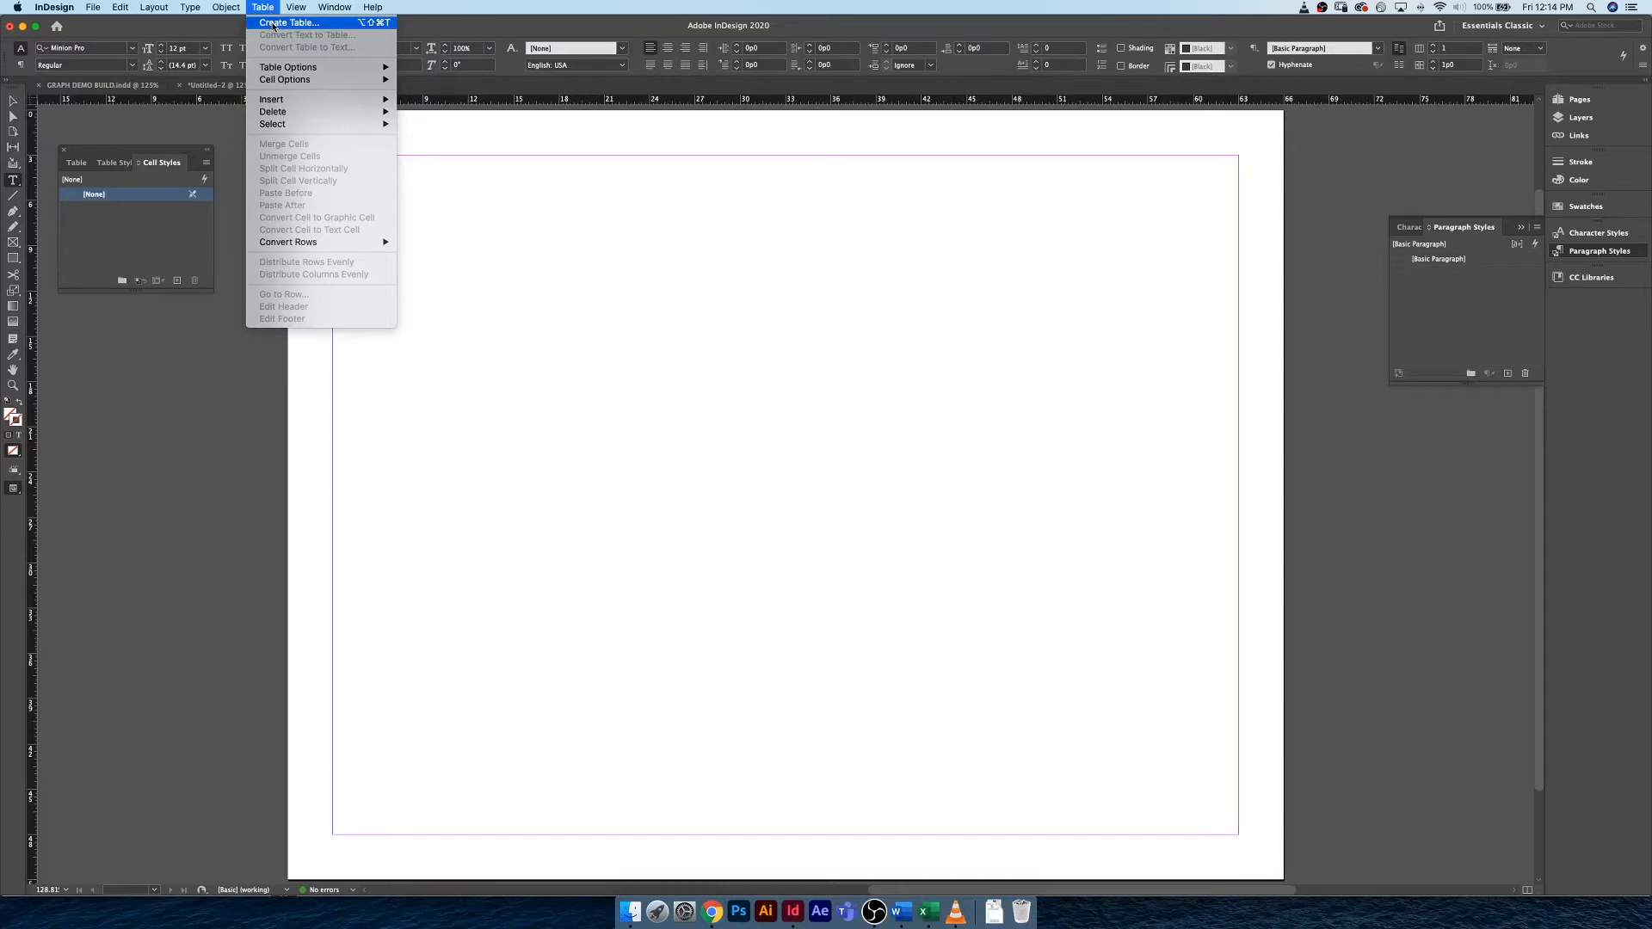
{"action": "left_click", "coordinate": [274, 23]}
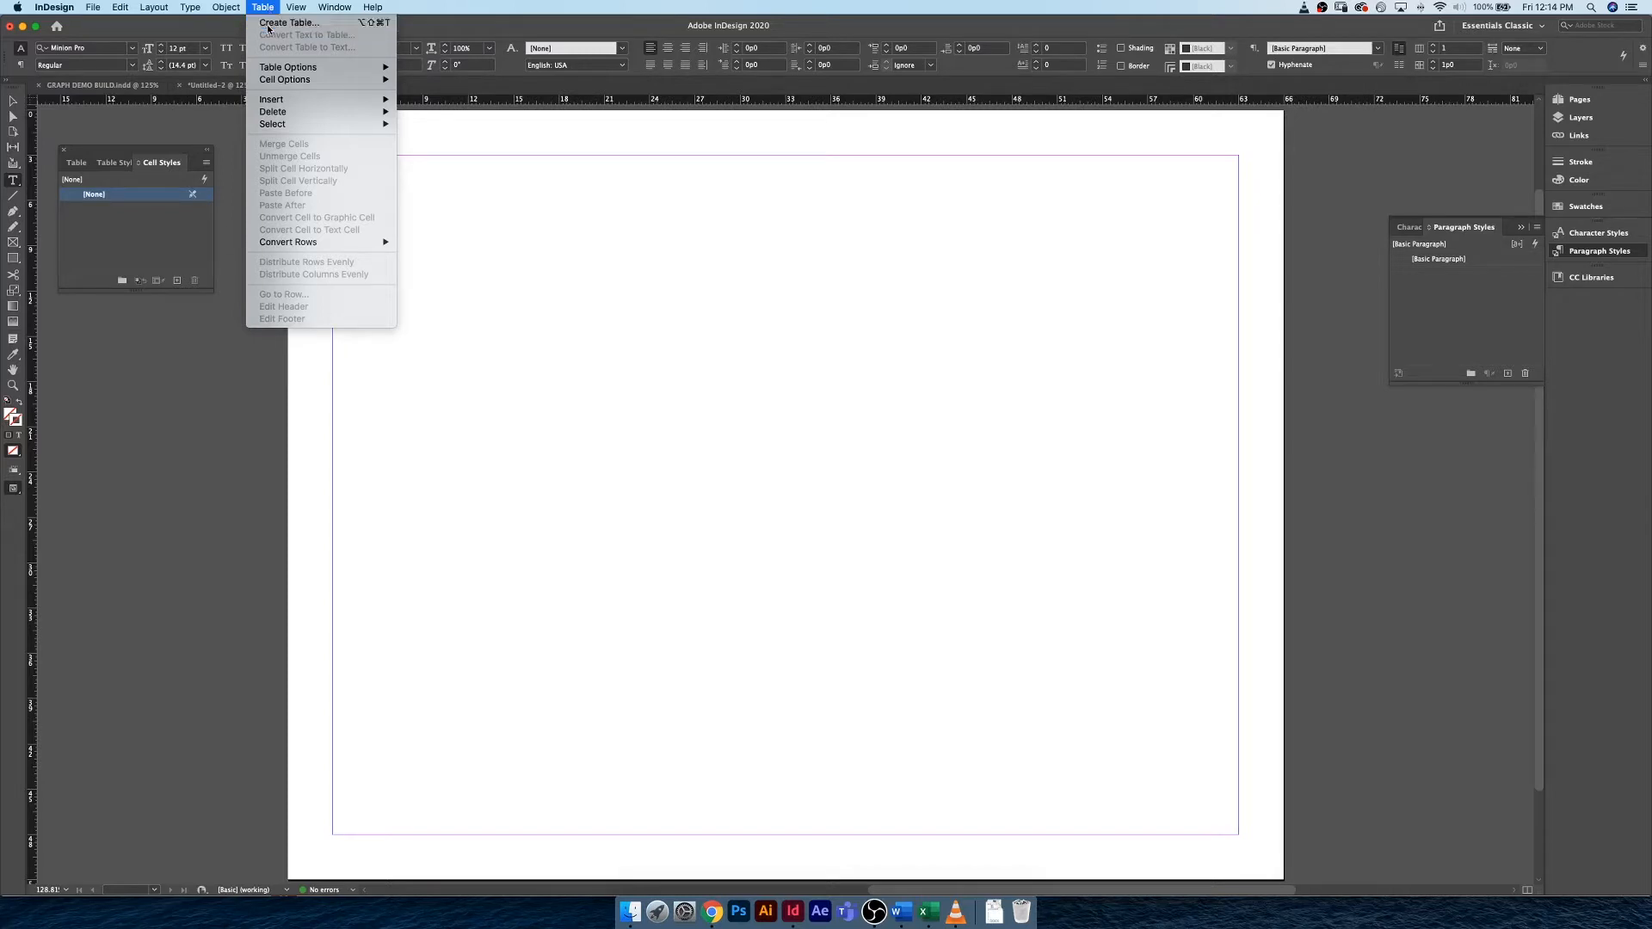
{"action": "left_click_drag", "start_coordinate": [770, 329], "coordinate": [137, 311]}
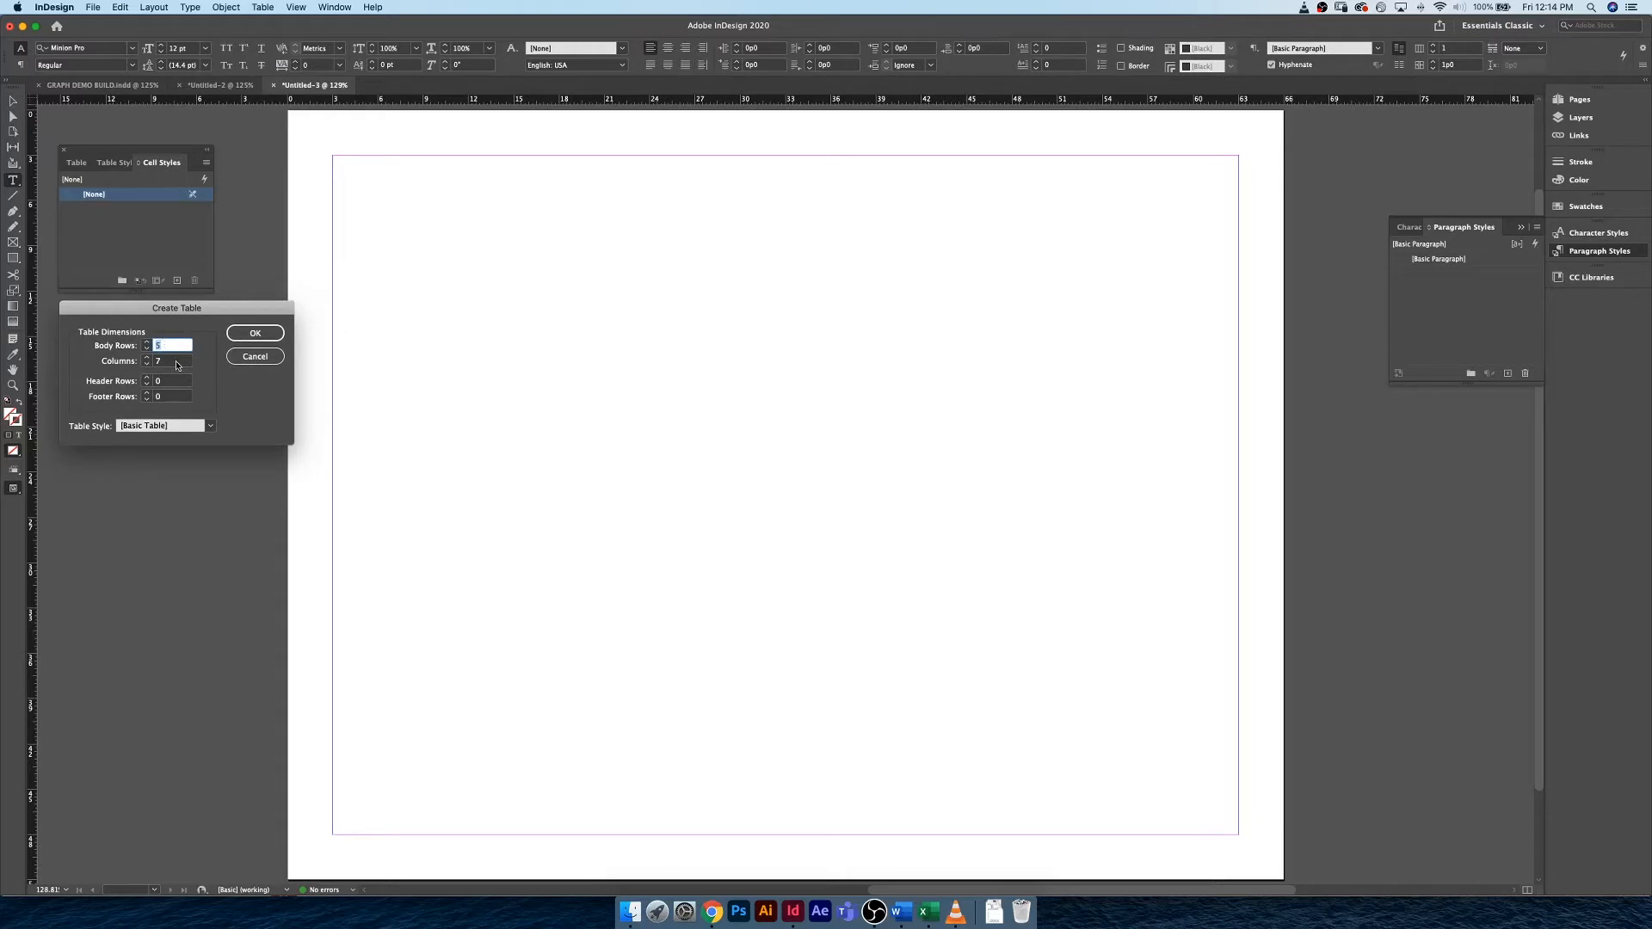
{"action": "left_click", "coordinate": [256, 333]}
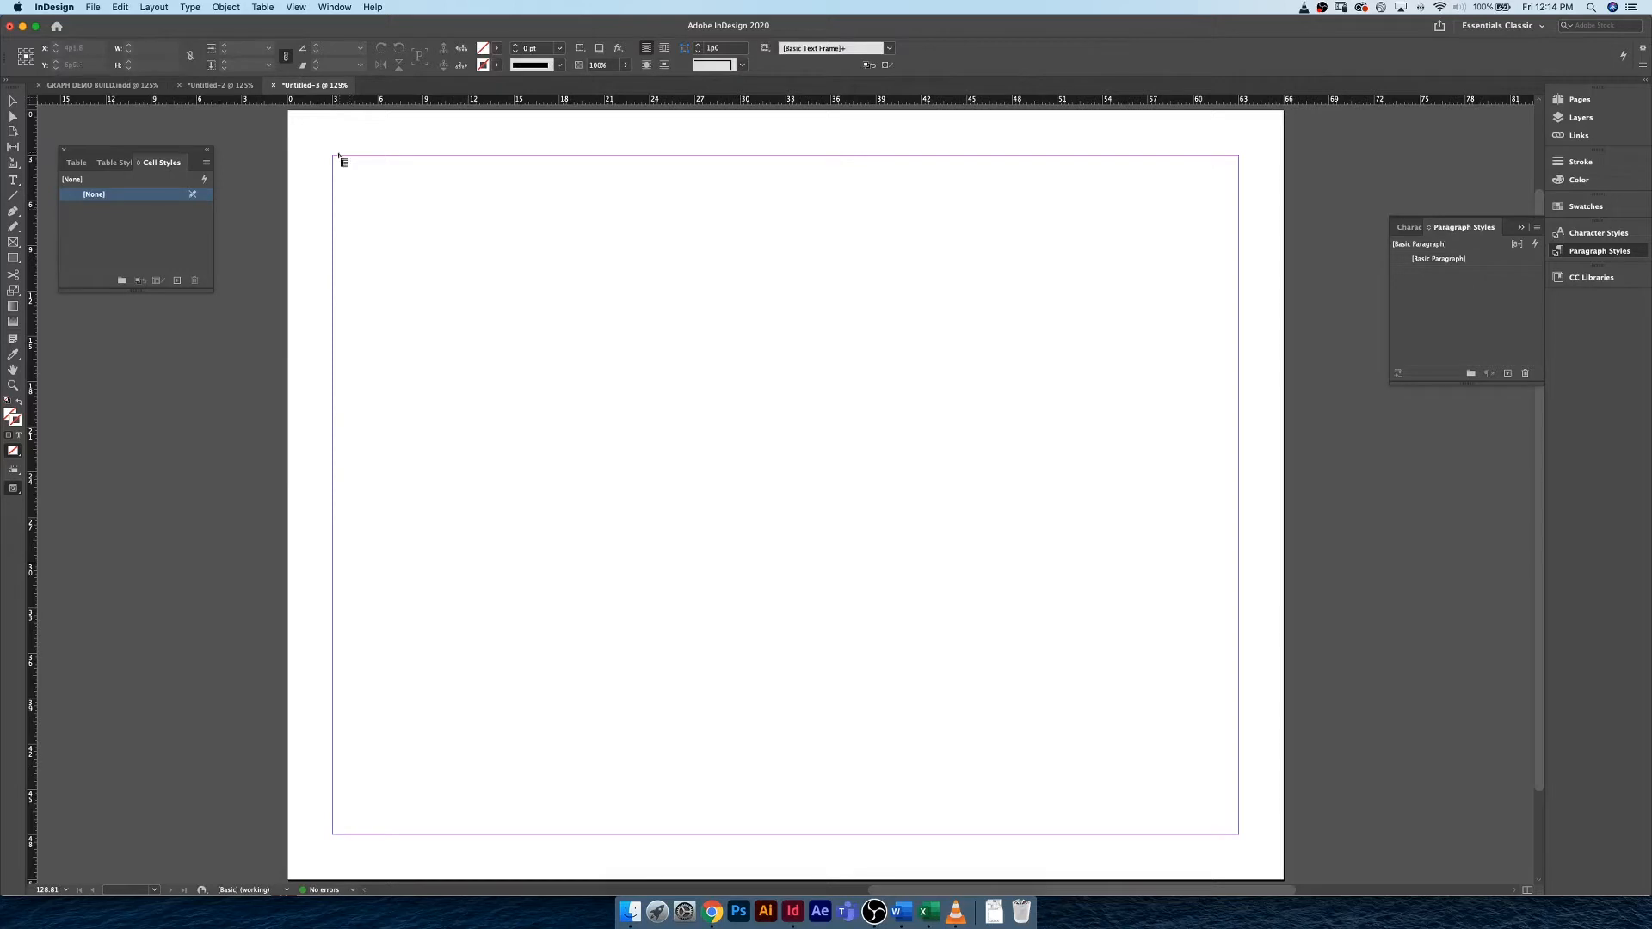
{"action": "left_click_drag", "start_coordinate": [335, 158], "coordinate": [1239, 835]}
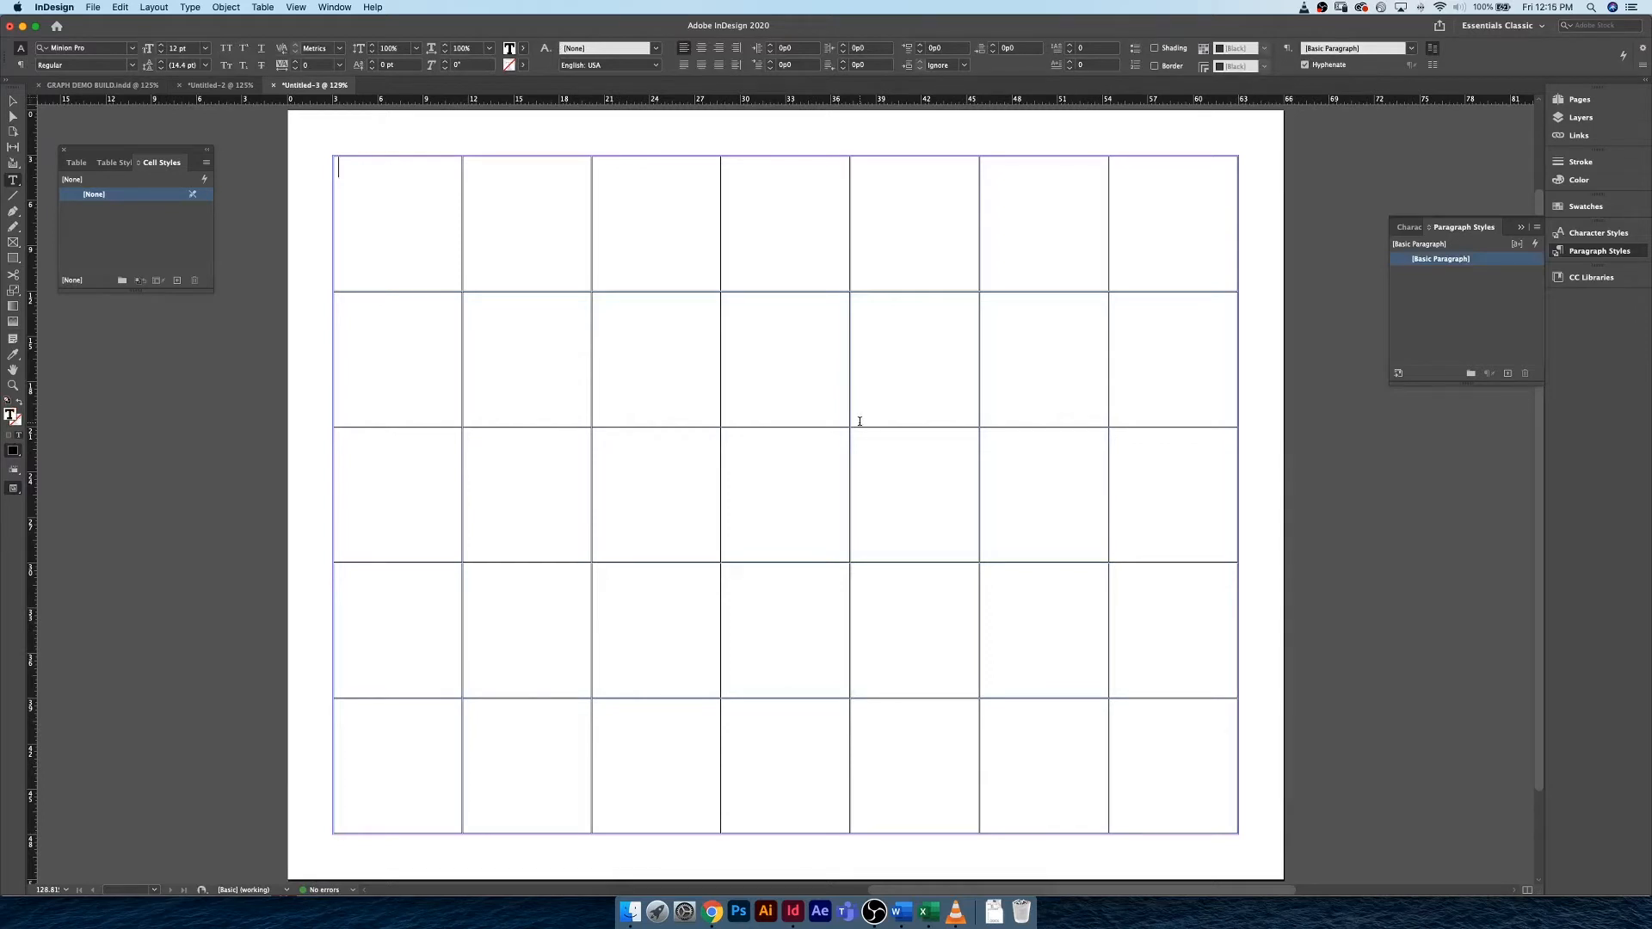
Step: Try numbering the cells of the table's first row by hand, starting with 1 in the first cell
{"action": "type", "text": "1"}
{"action": "key", "text": "Tab"}
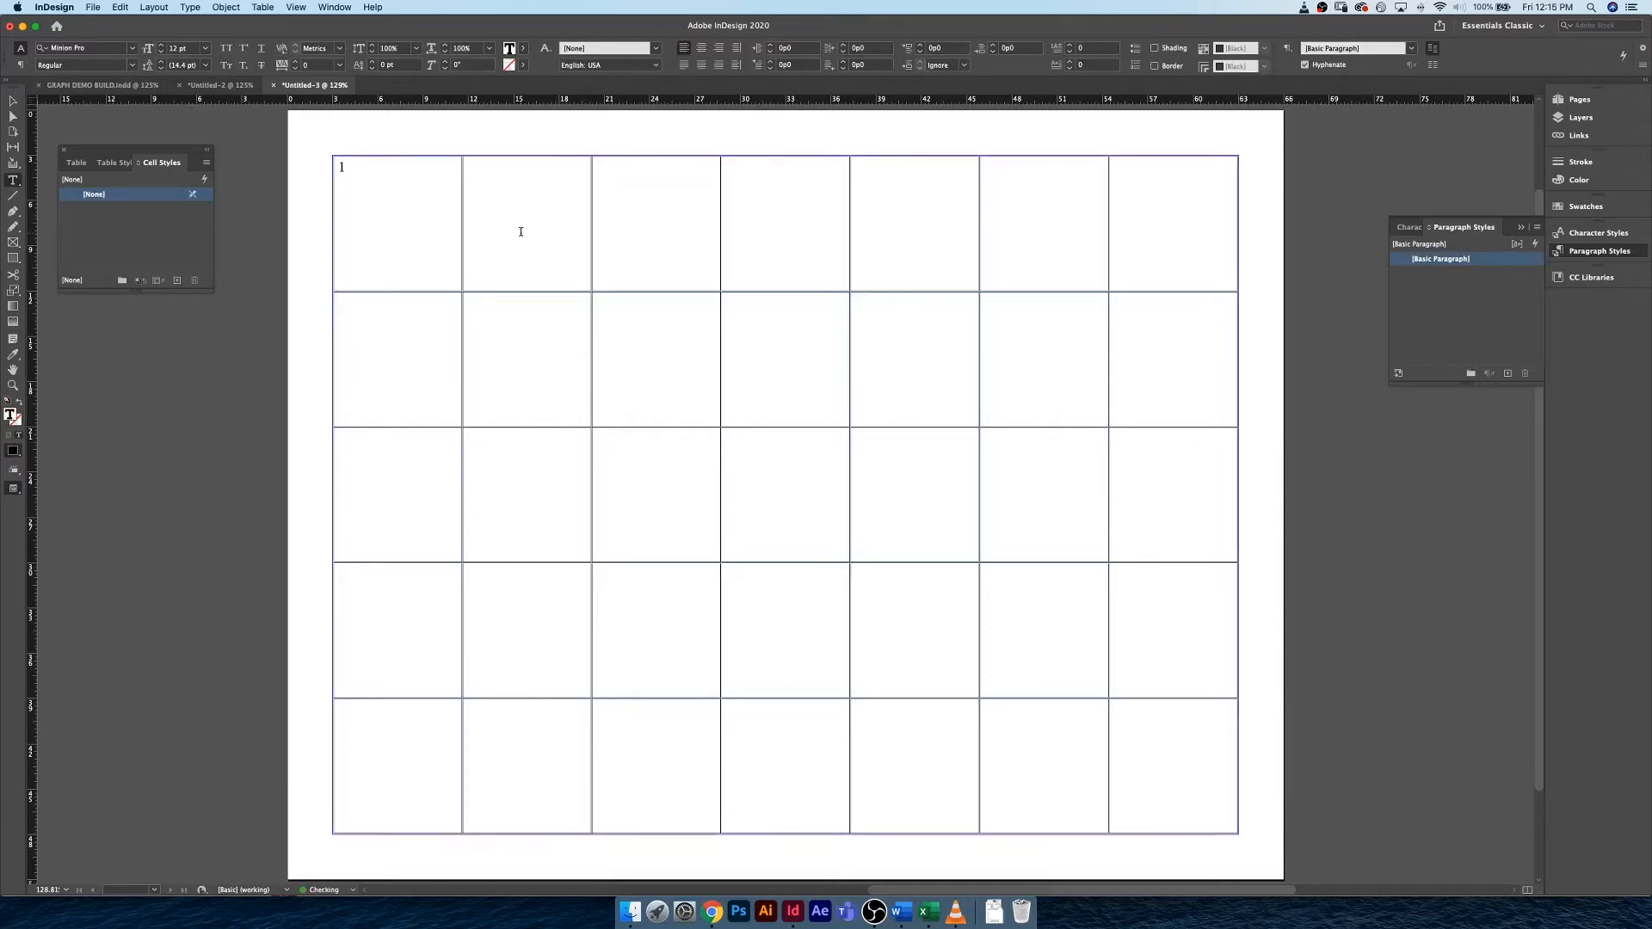
{"action": "type", "text": "2"}
{"action": "left_click", "coordinate": [690, 242]}
{"action": "type", "text": "3"}
{"action": "key", "text": "Tab"}
{"action": "type", "text": "456"}
Step: Undo the manually entered cell numbers and restore the empty 5-by-7 table
{"action": "key", "text": "super+z"}
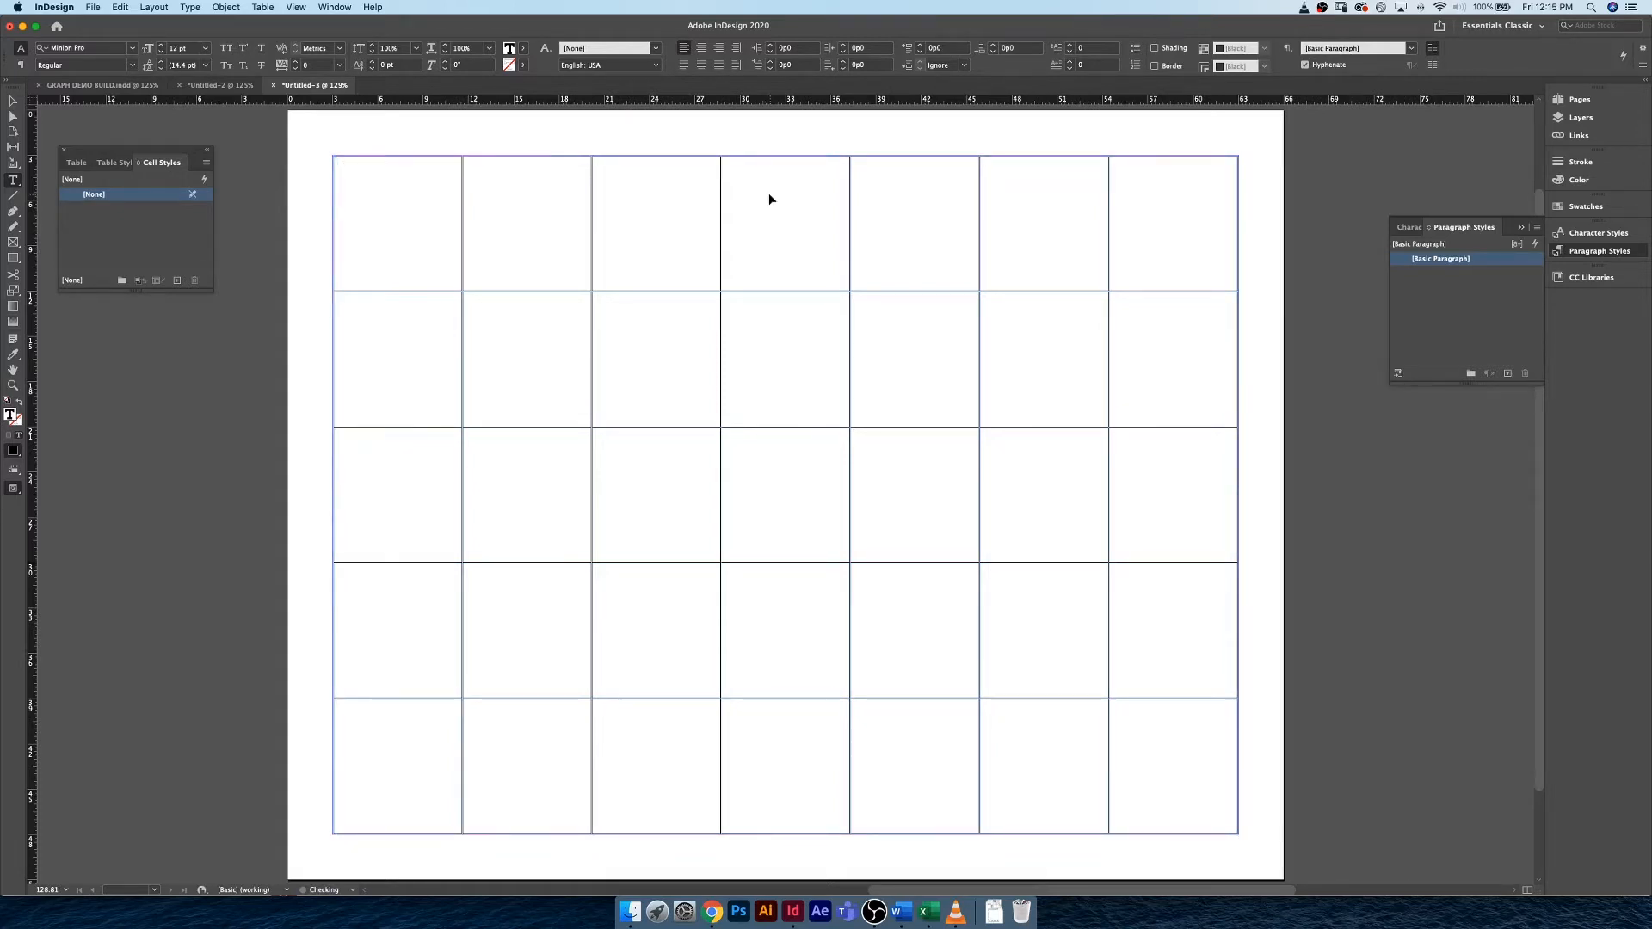
{"action": "key", "text": "super+z"}
{"action": "key", "text": "super+z"}
{"action": "key", "text": "super+z"}
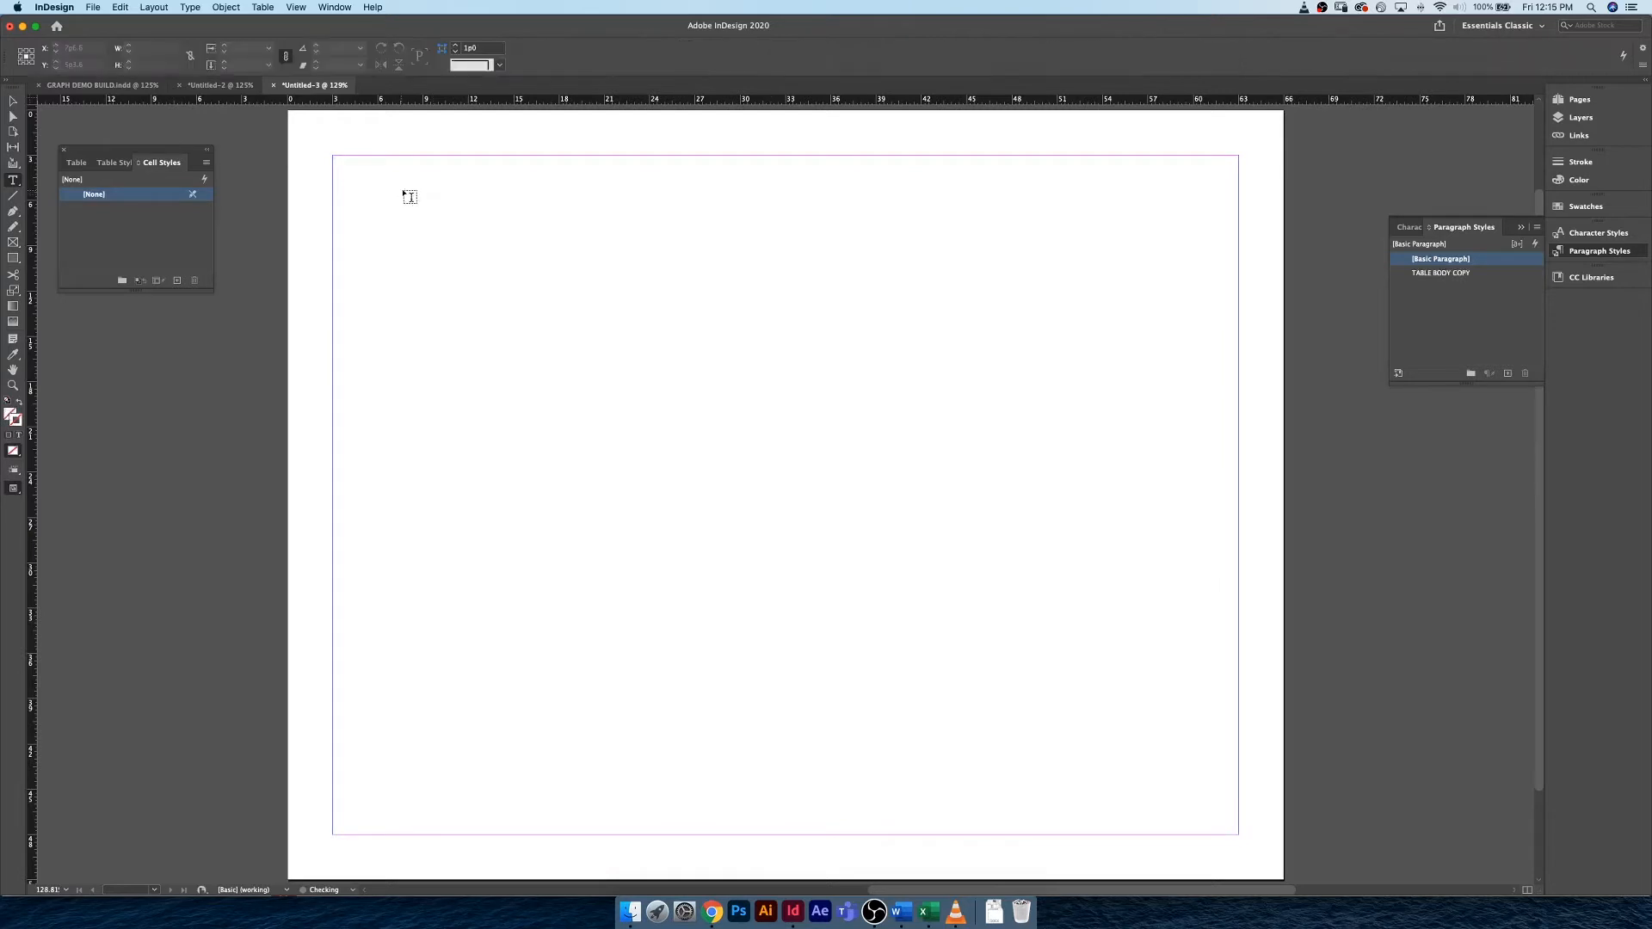
{"action": "key", "text": "super+z"}
{"action": "key", "text": "super+z"}
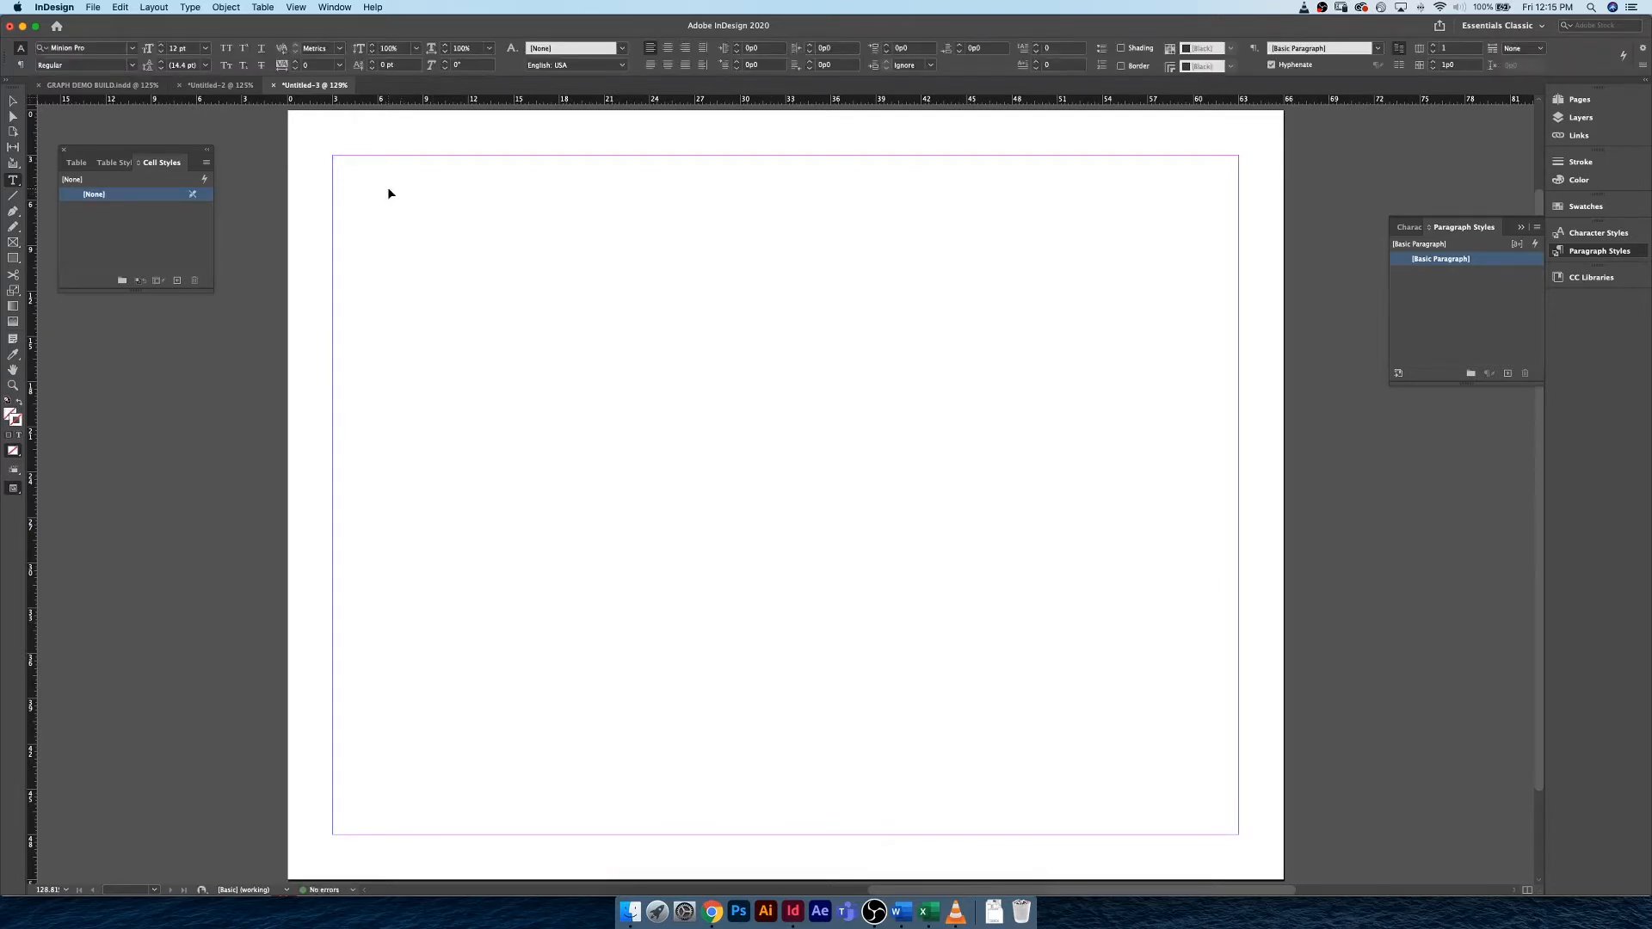
{"action": "key", "text": "super+shift+z"}
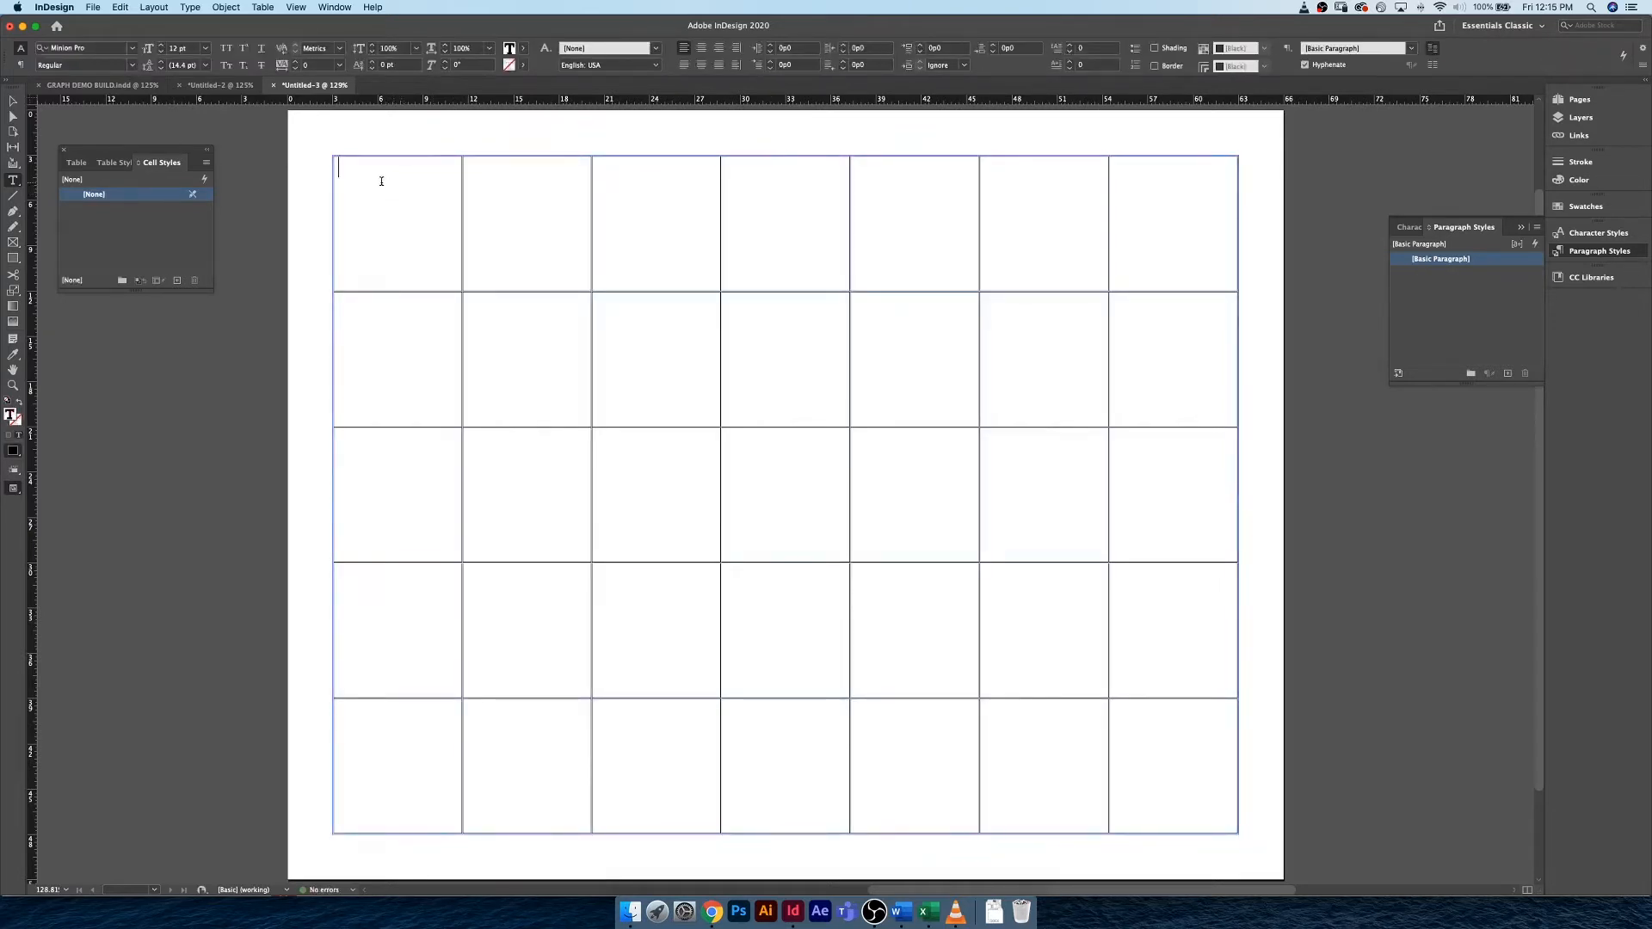
Step: Create a new paragraph style named Dates (Table Body)
{"action": "left_click", "coordinate": [1456, 328]}
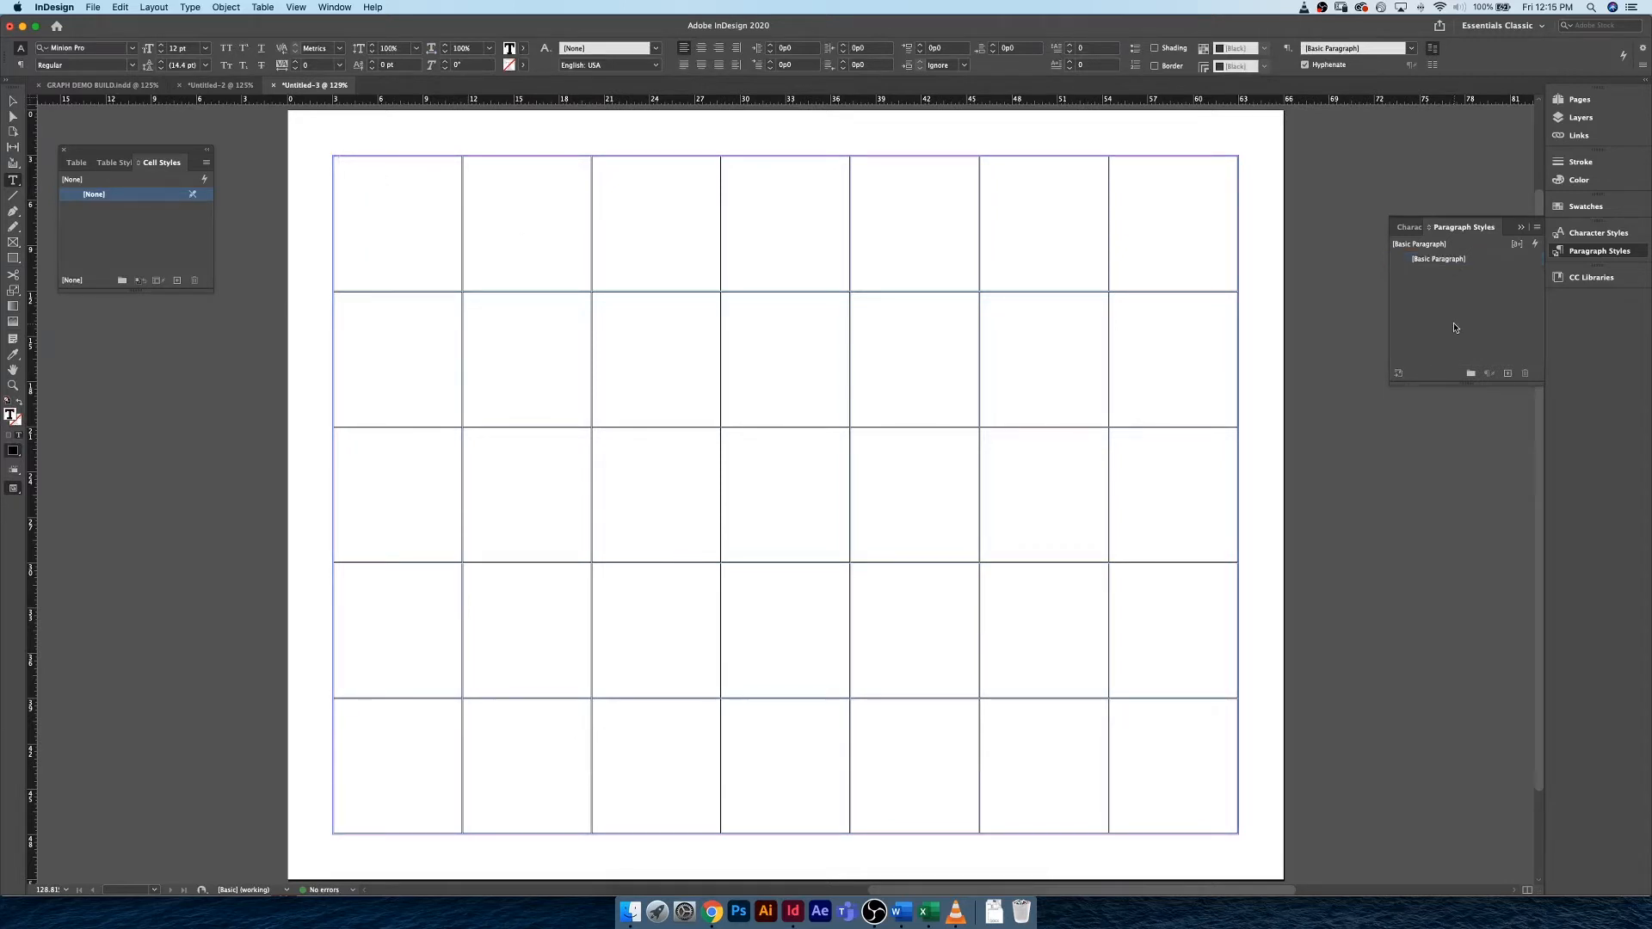
{"action": "left_click", "coordinate": [1507, 374]}
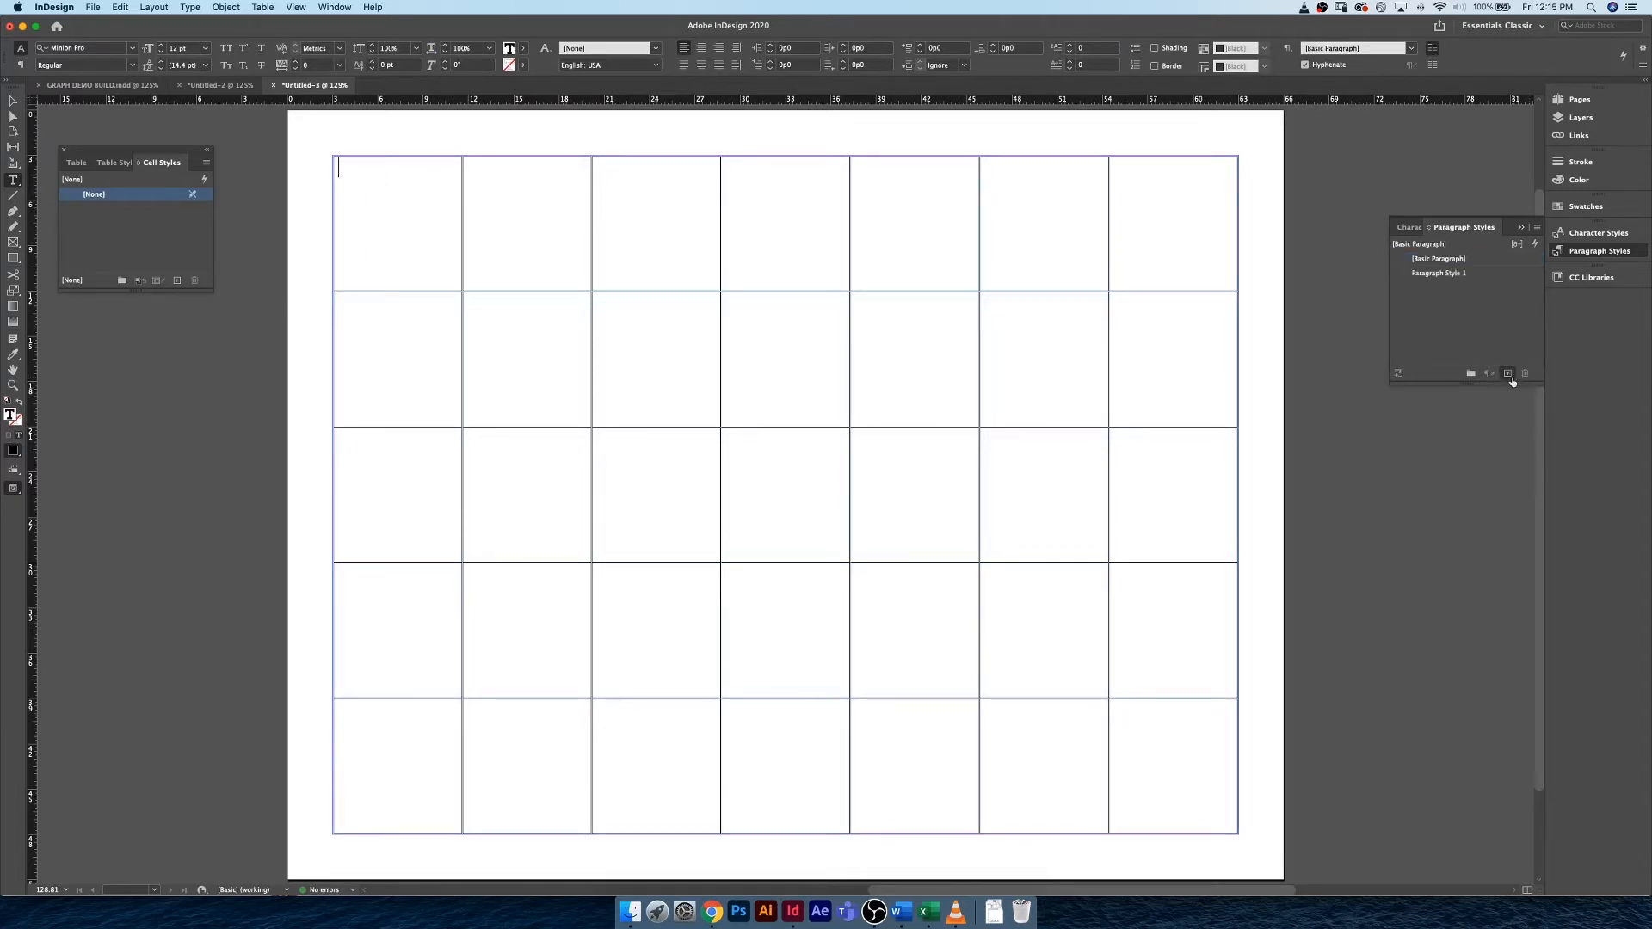
{"action": "left_click", "coordinate": [1473, 275]}
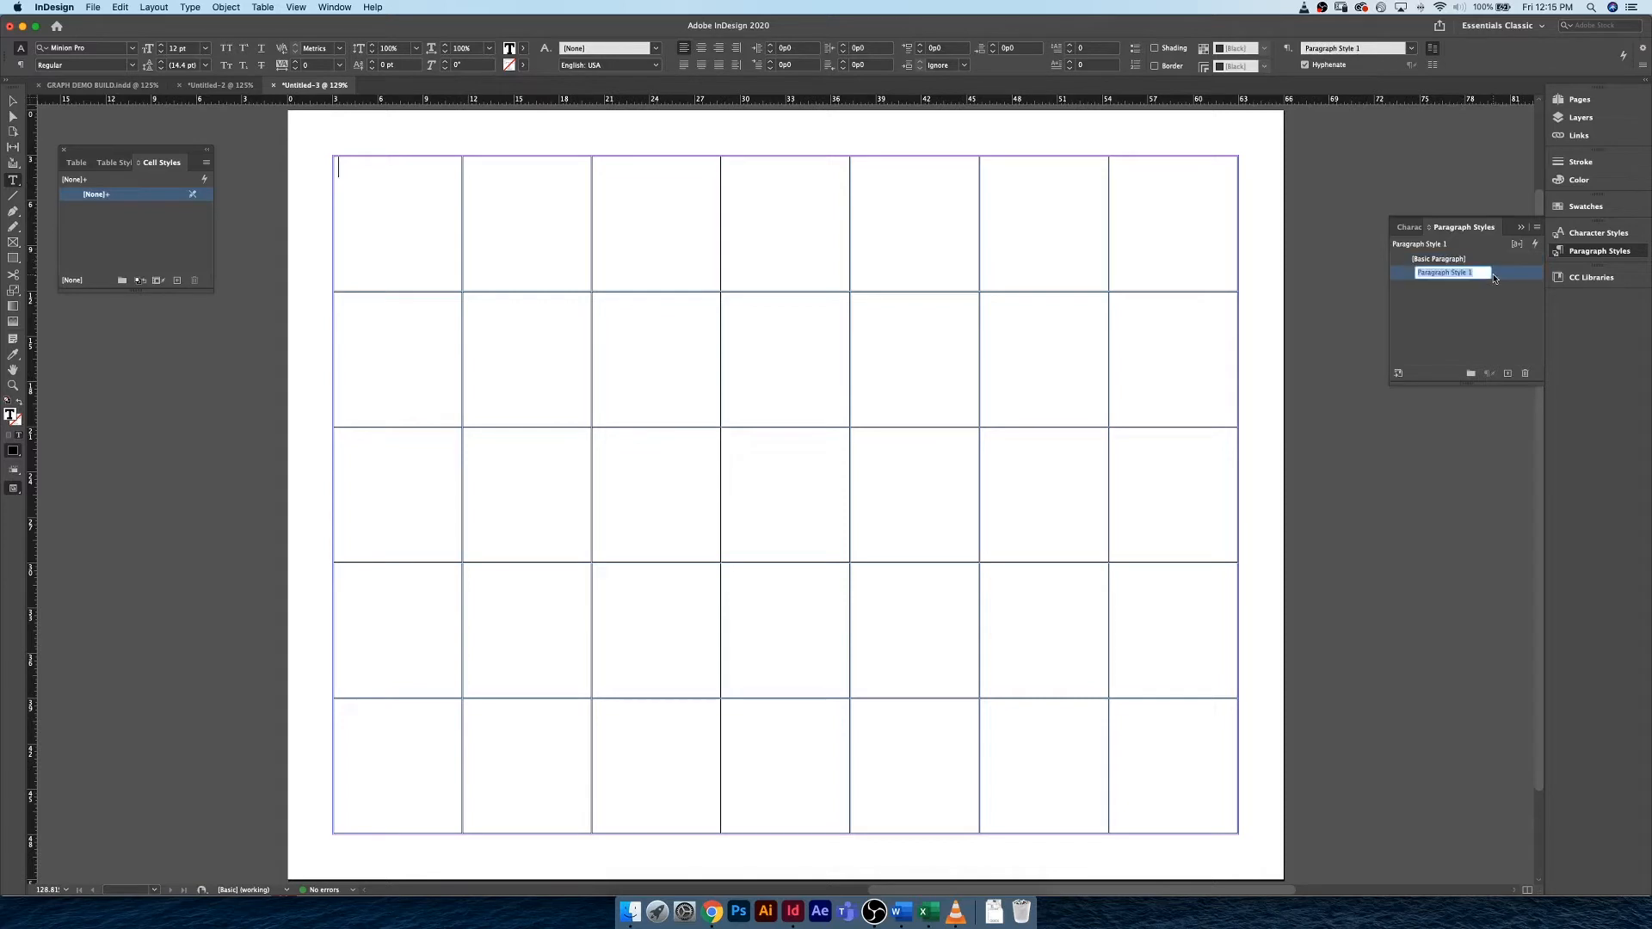
{"action": "double_click", "coordinate": [1506, 277]}
{"action": "type", "text": "Dates"}
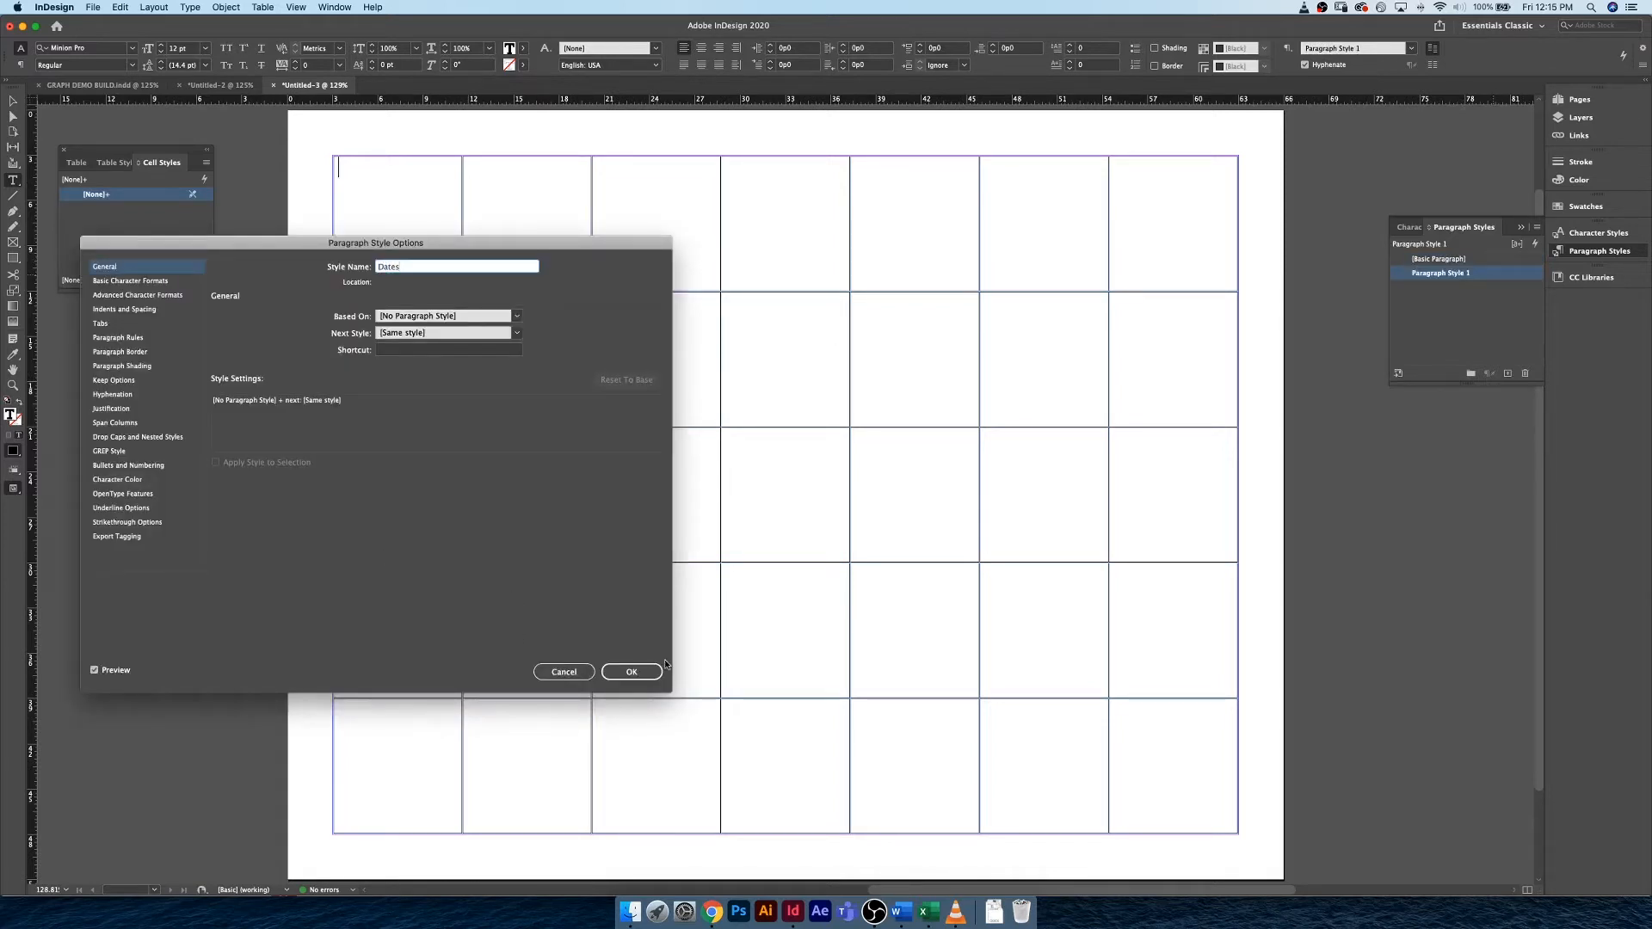
{"action": "type", "text": " (bod"}
{"action": "type", "text": "Table Body"}
Step: Give the Dates (Table Body) style a Numbers list in 1, 2, 3, 4... format, with only ^# as the number expression
{"action": "left_click", "coordinate": [129, 465]}
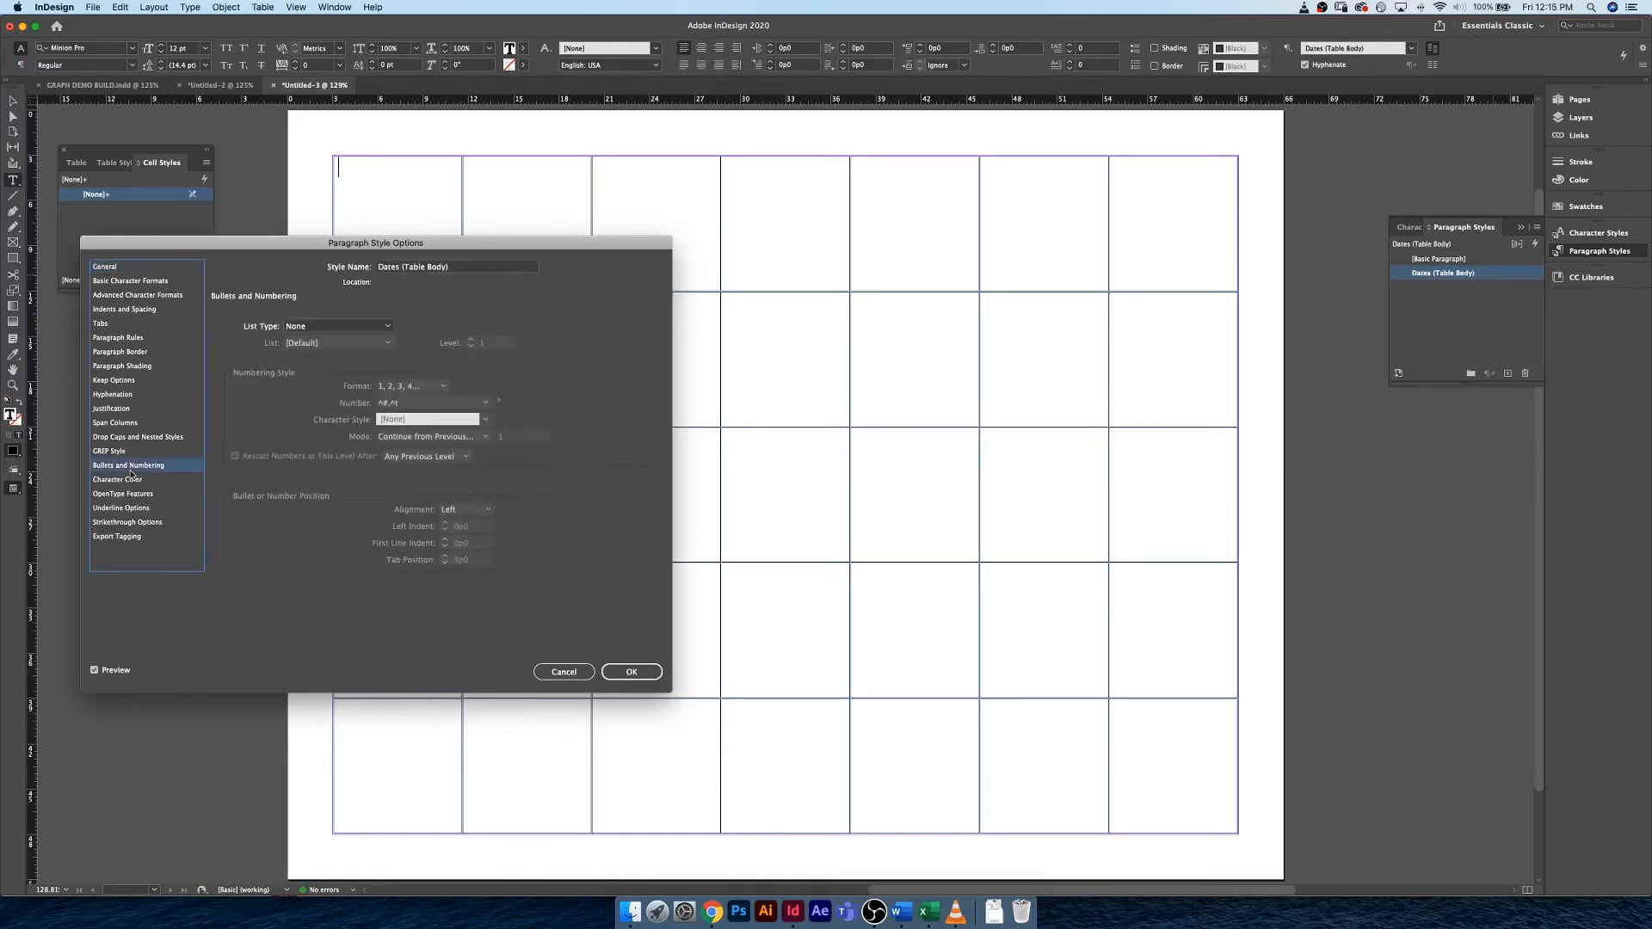
{"action": "left_click", "coordinate": [312, 325]}
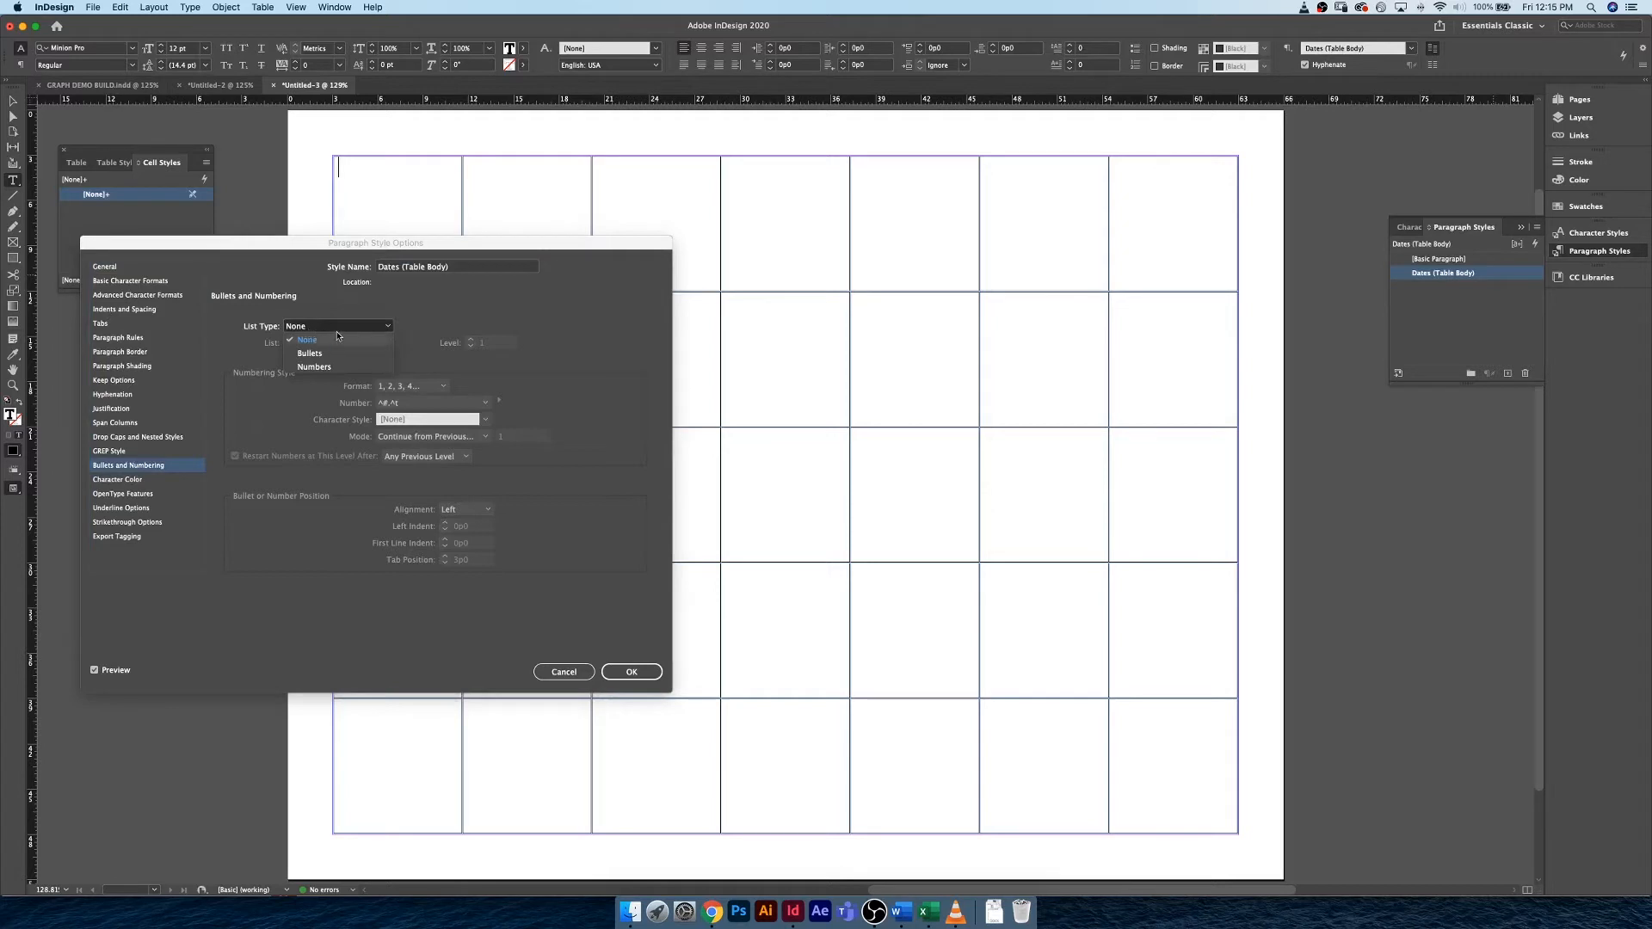
{"action": "left_click", "coordinate": [327, 367]}
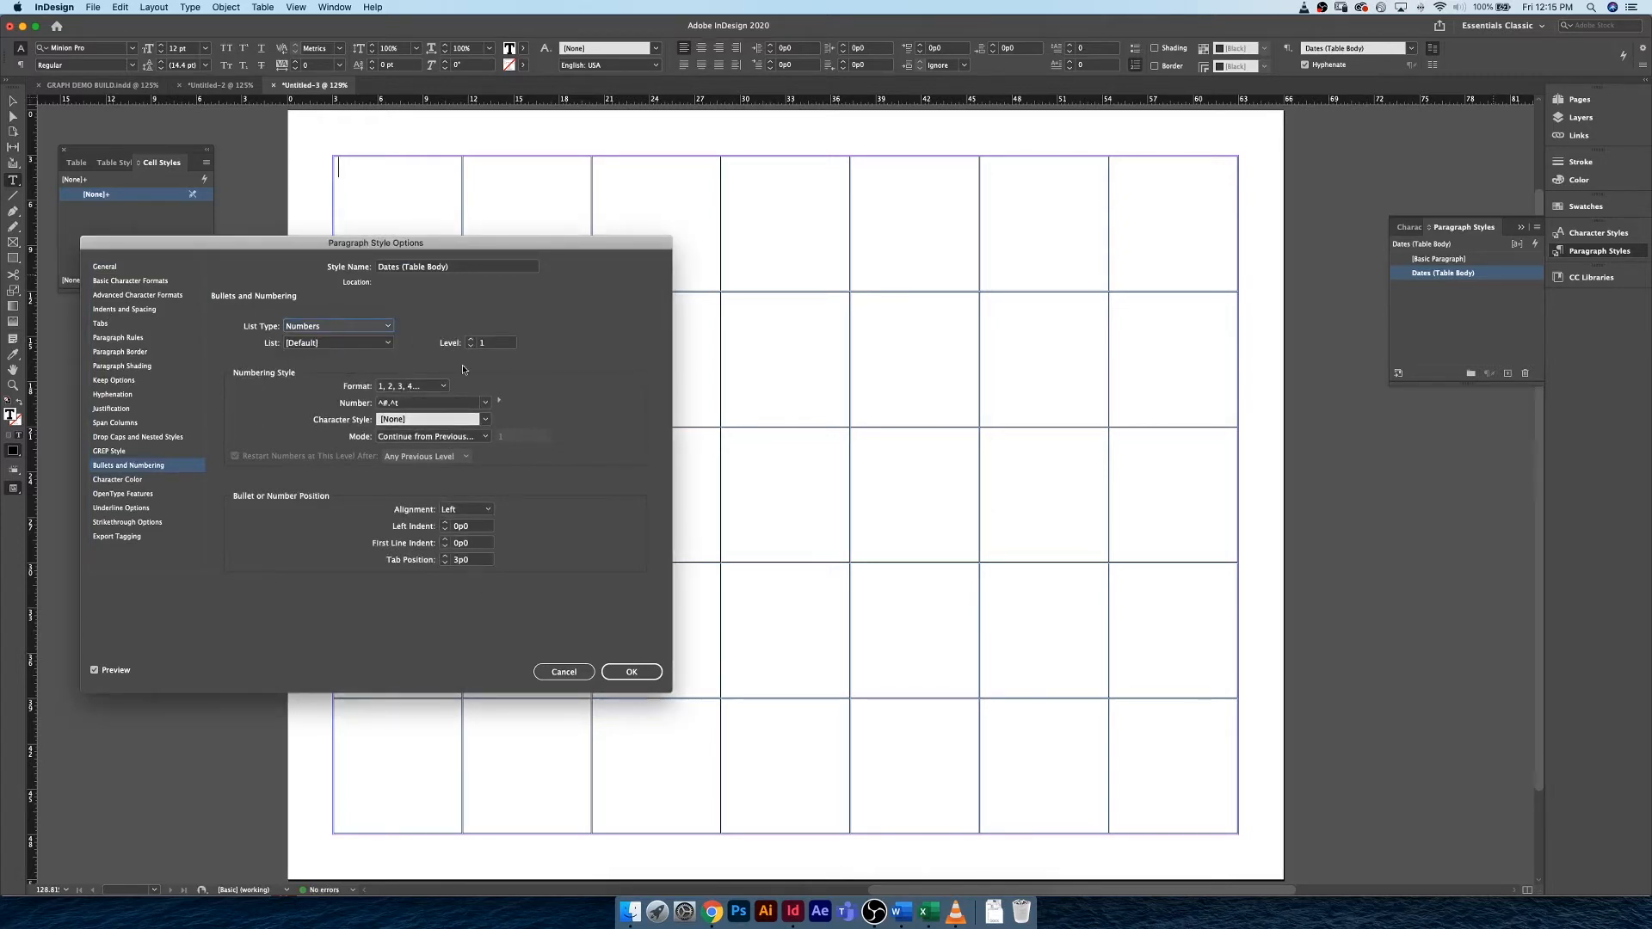
{"action": "left_click", "coordinate": [436, 388]}
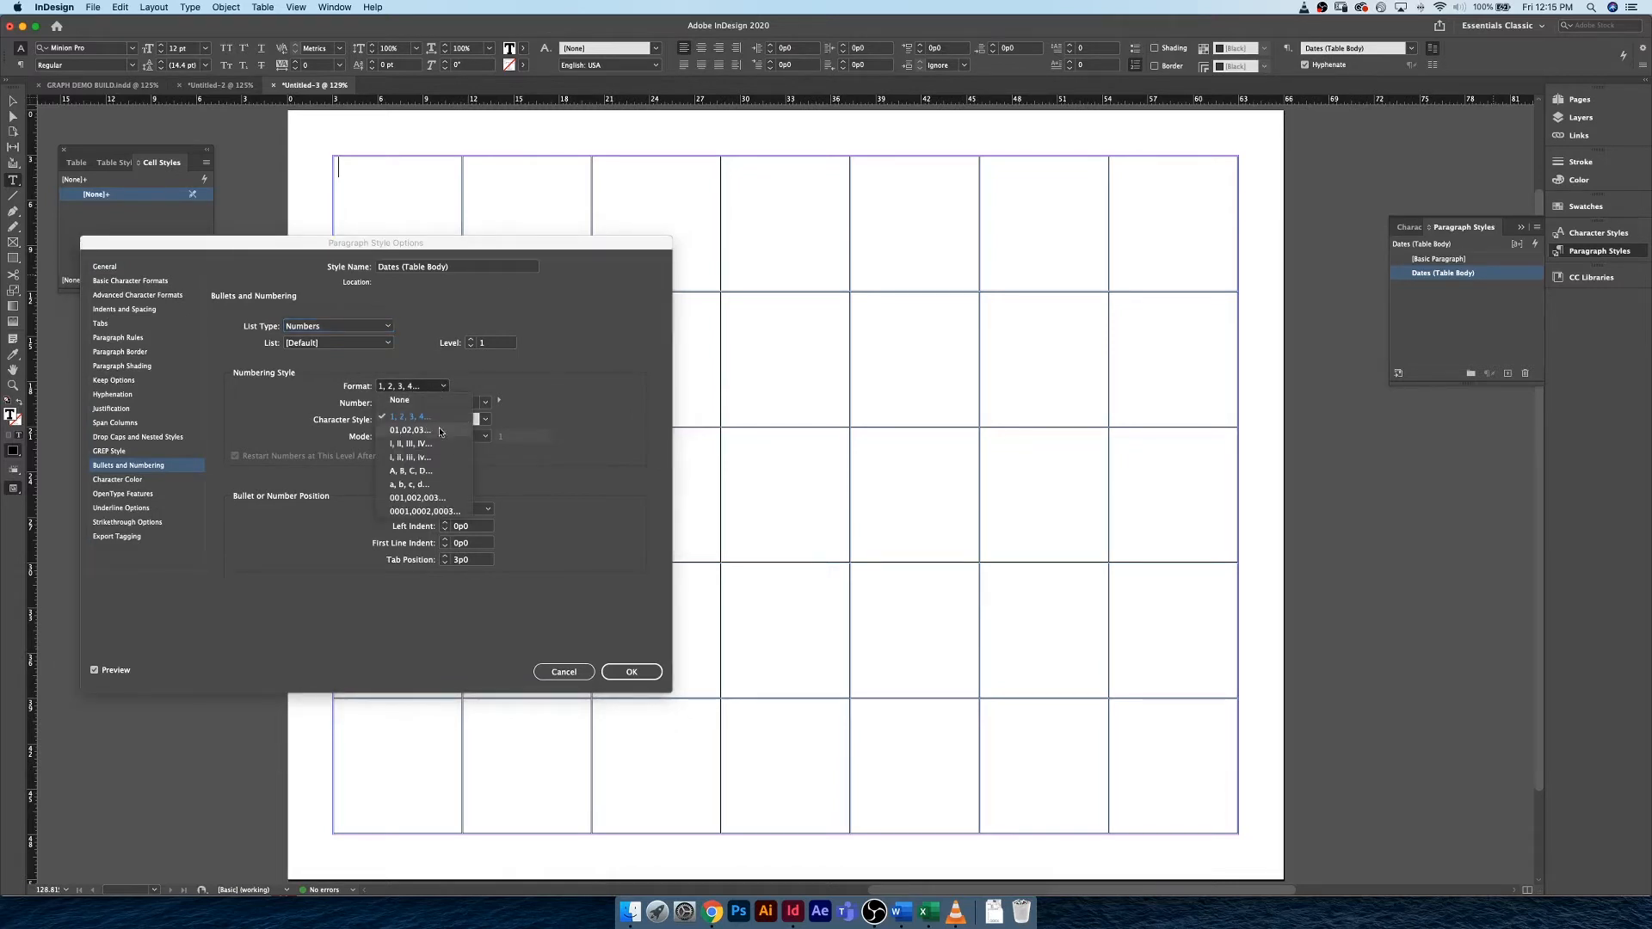
{"action": "left_click", "coordinate": [431, 386]}
{"action": "left_click", "coordinate": [419, 403]}
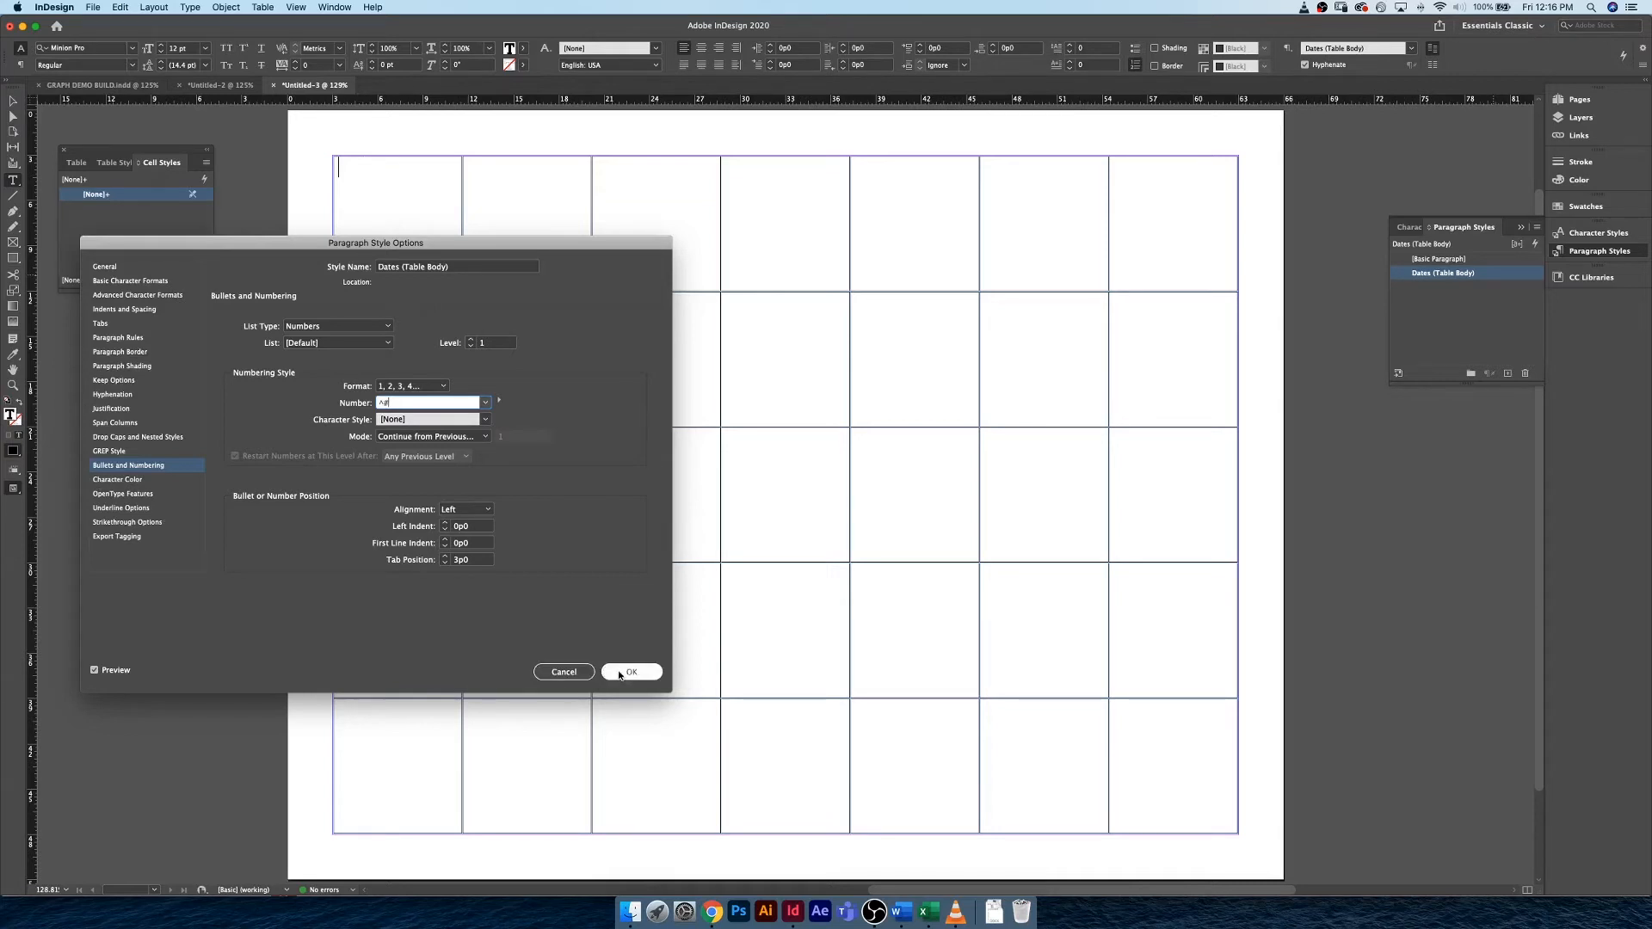
{"action": "left_click", "coordinate": [131, 280]}
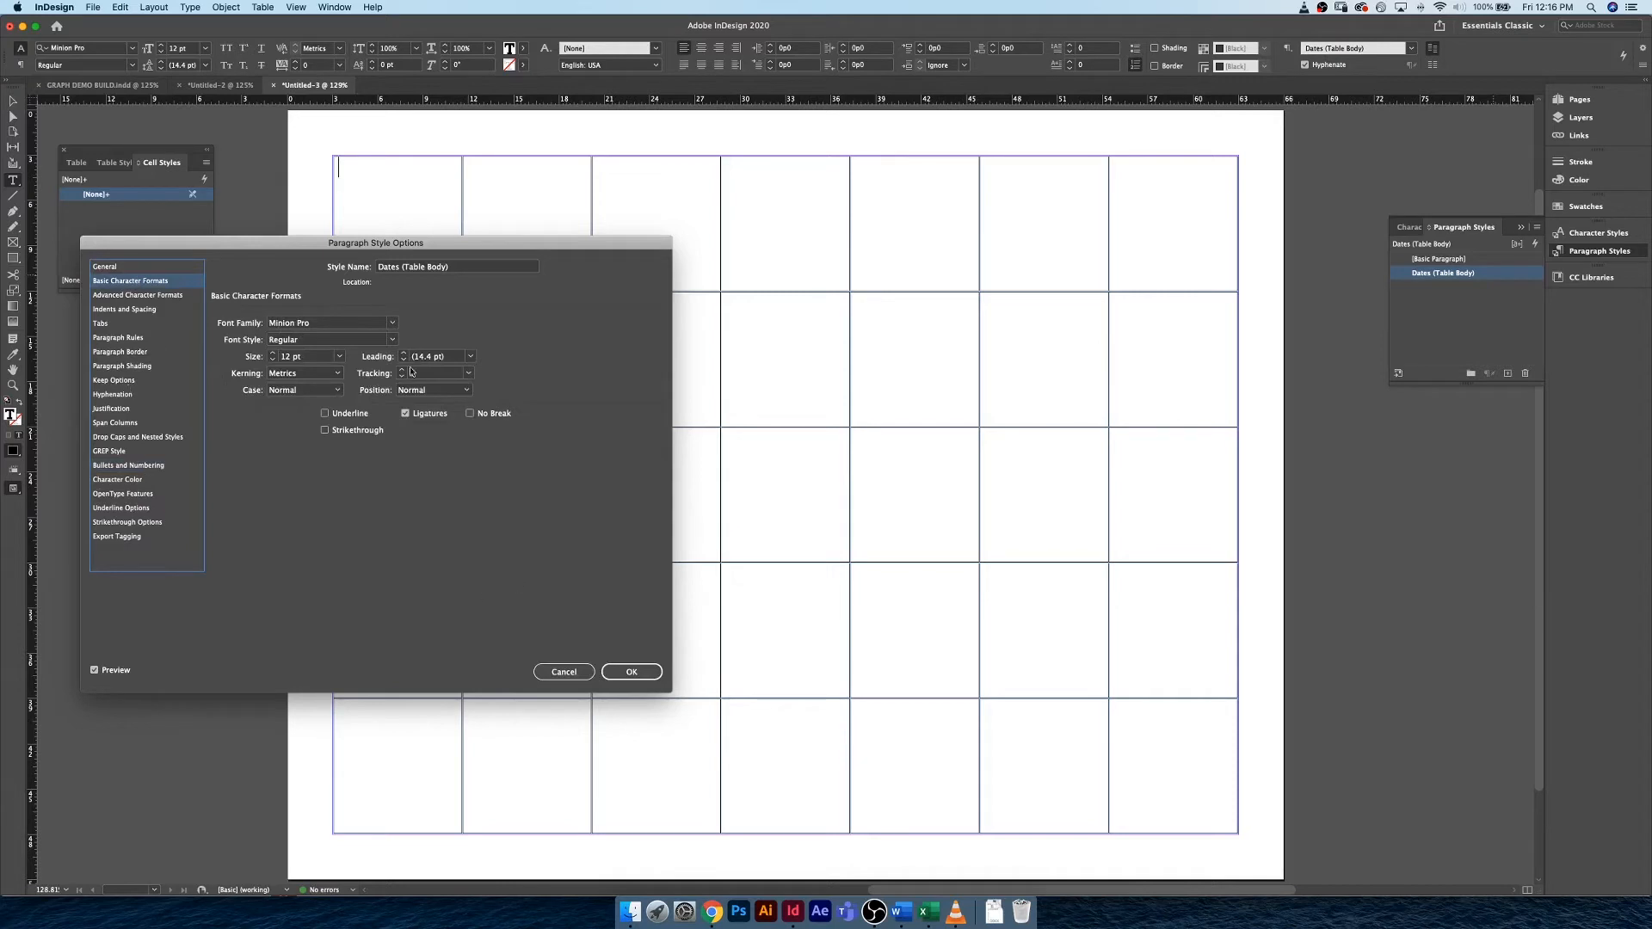
{"action": "left_click", "coordinate": [648, 672]}
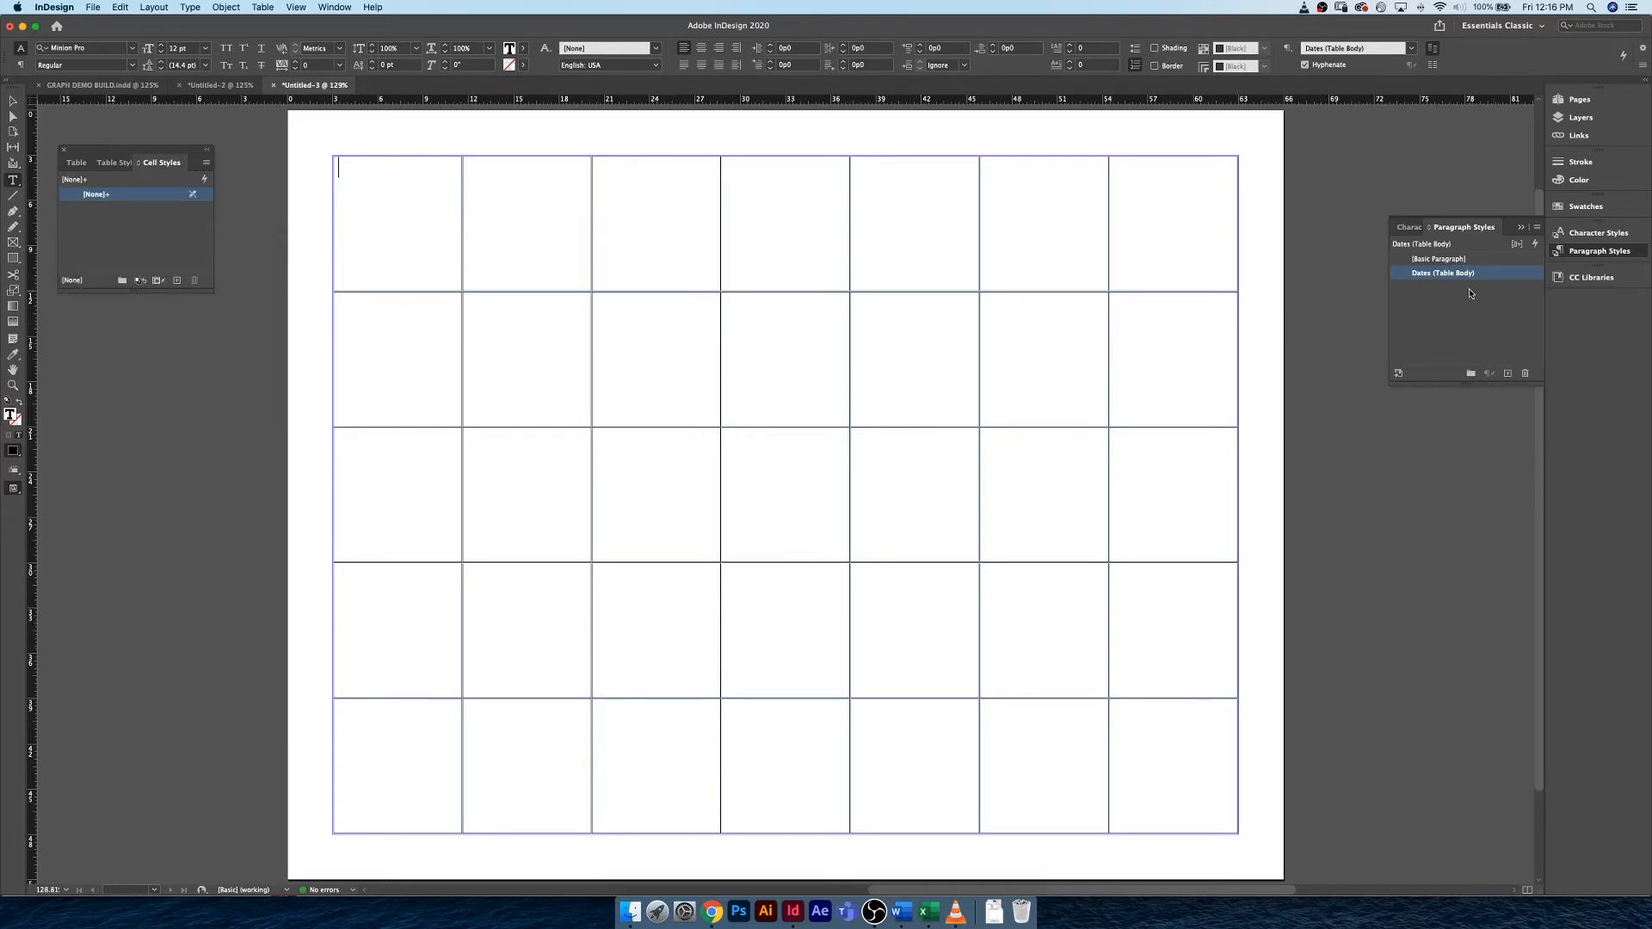
Step: Fill the table's first cell so it carries the number 1, and select that cell
{"action": "left_click", "coordinate": [342, 212]}
{"action": "type", "text": "1"}
{"action": "key", "text": "Escape"}
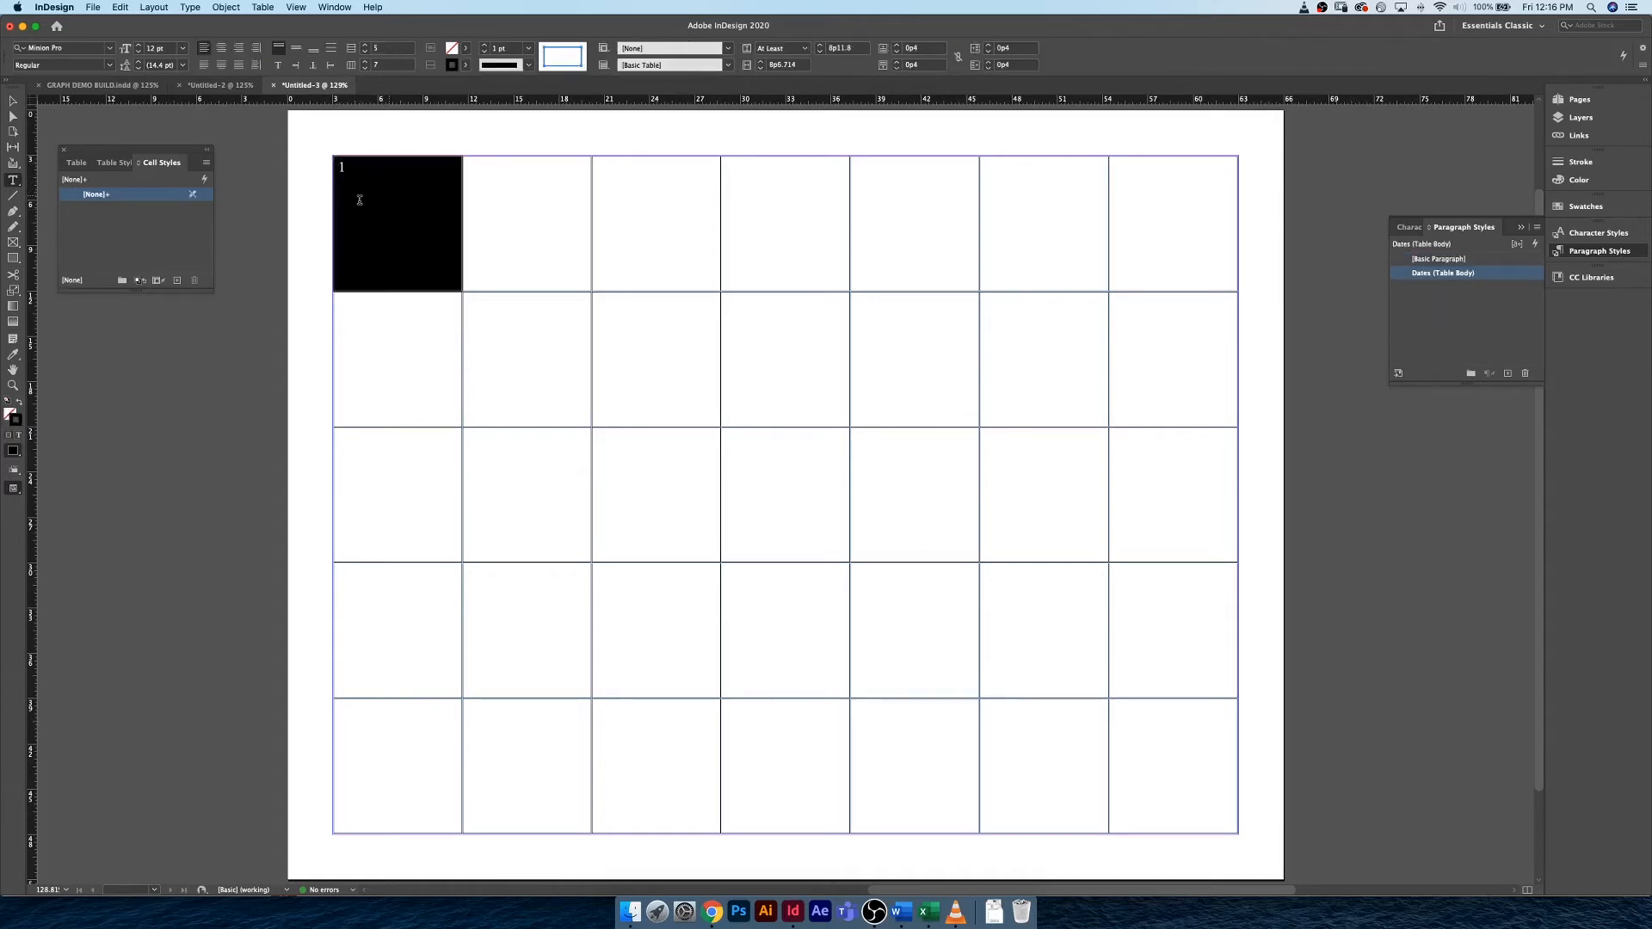
Step: Create a cell style named Dates for the selected cell, using the Dates (Table Body) paragraph style
{"action": "left_click", "coordinate": [182, 284]}
{"action": "left_click", "coordinate": [178, 210]}
{"action": "double_click", "coordinate": [178, 210]}
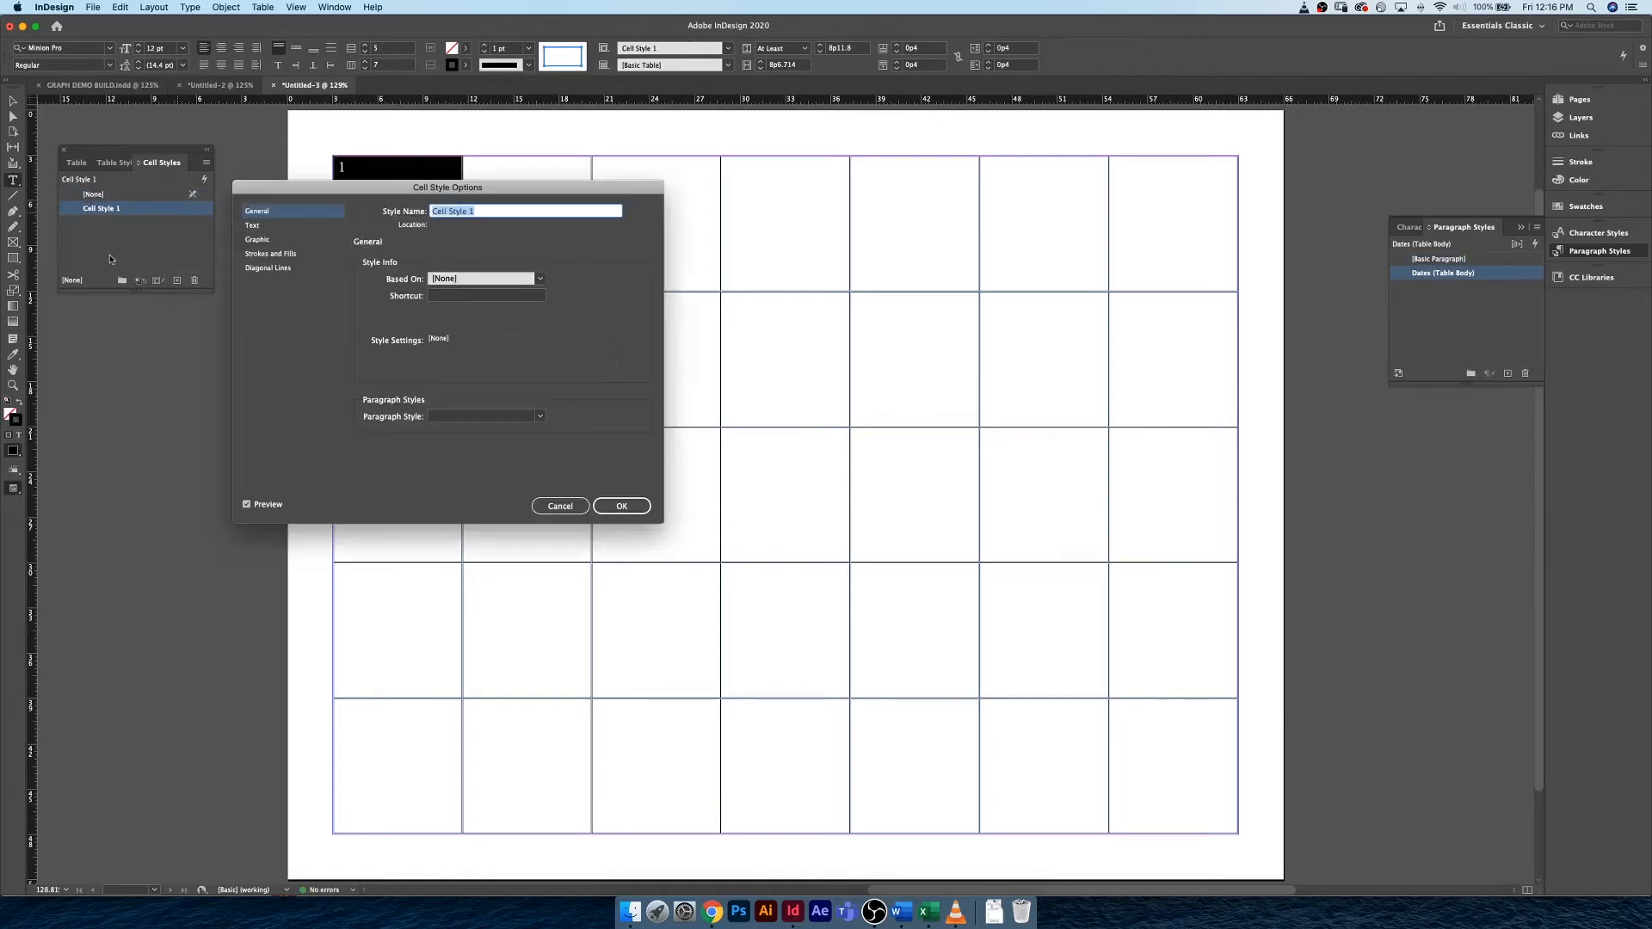
{"action": "type", "text": "Dates"}
{"action": "left_click", "coordinate": [469, 416]}
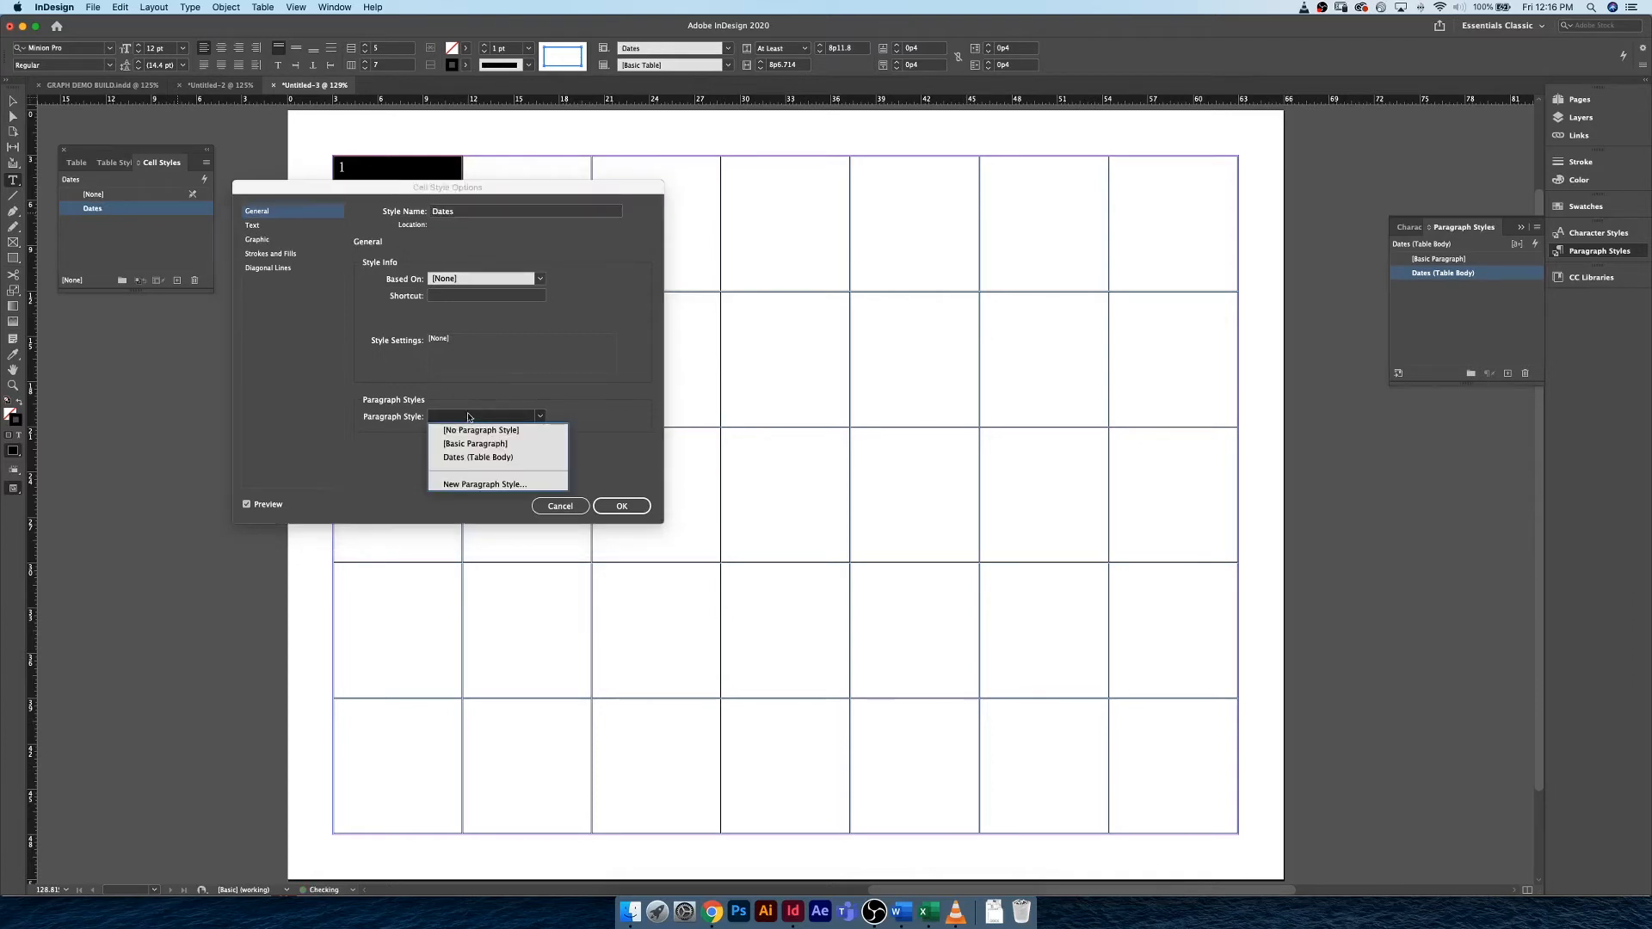
{"action": "left_click", "coordinate": [482, 458]}
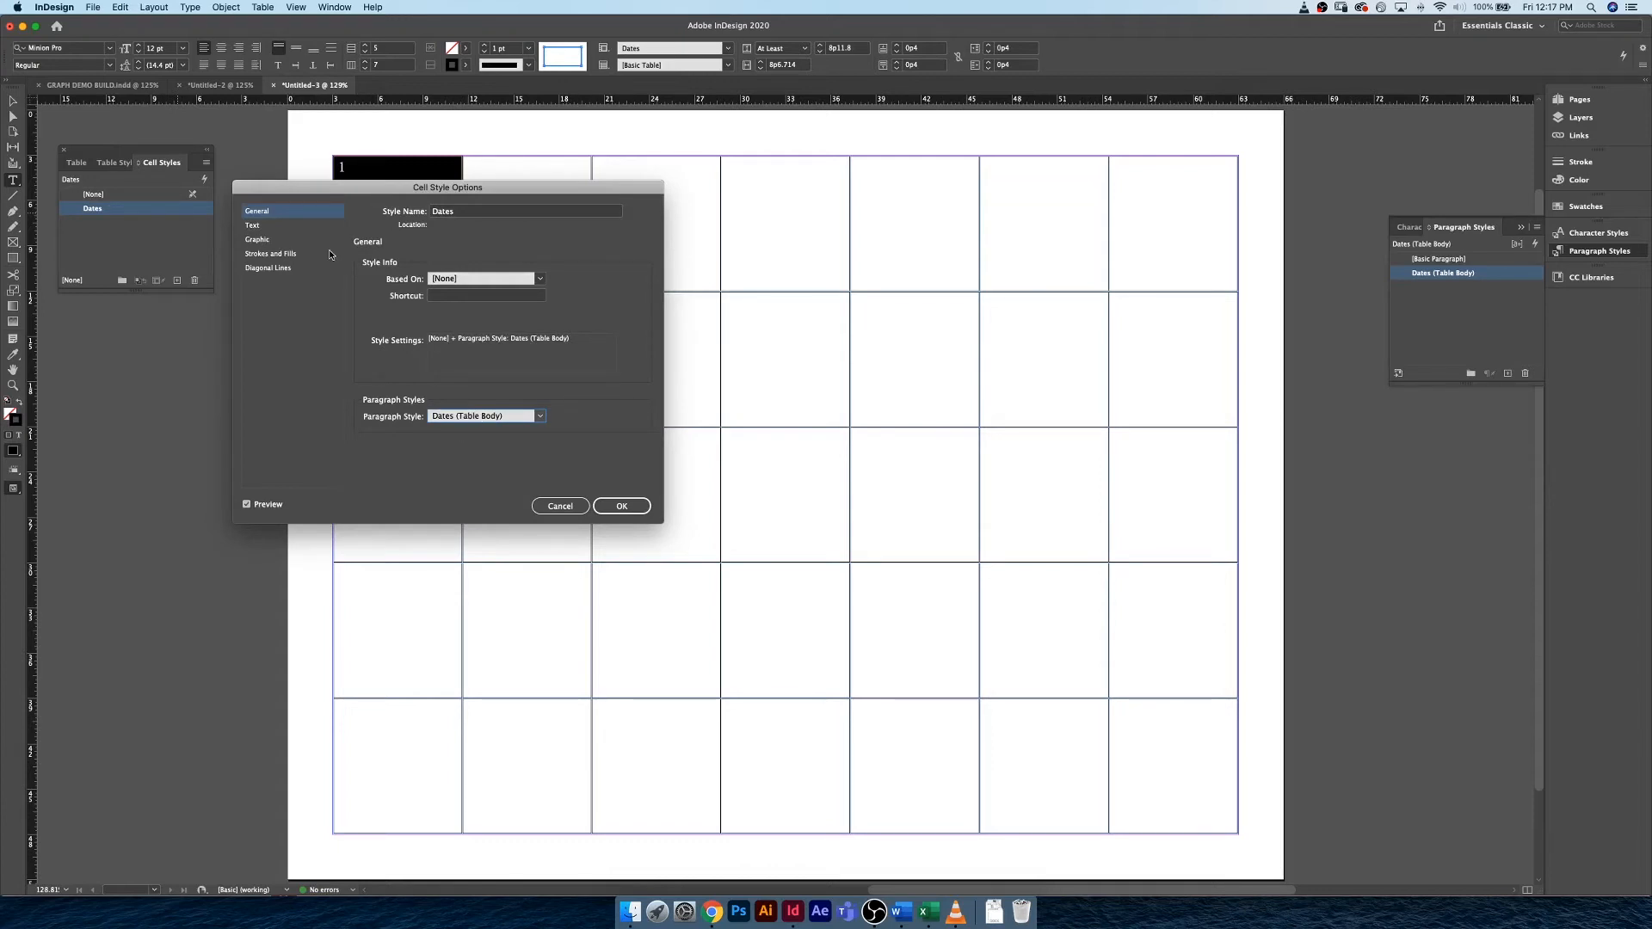
{"action": "left_click", "coordinate": [621, 506]}
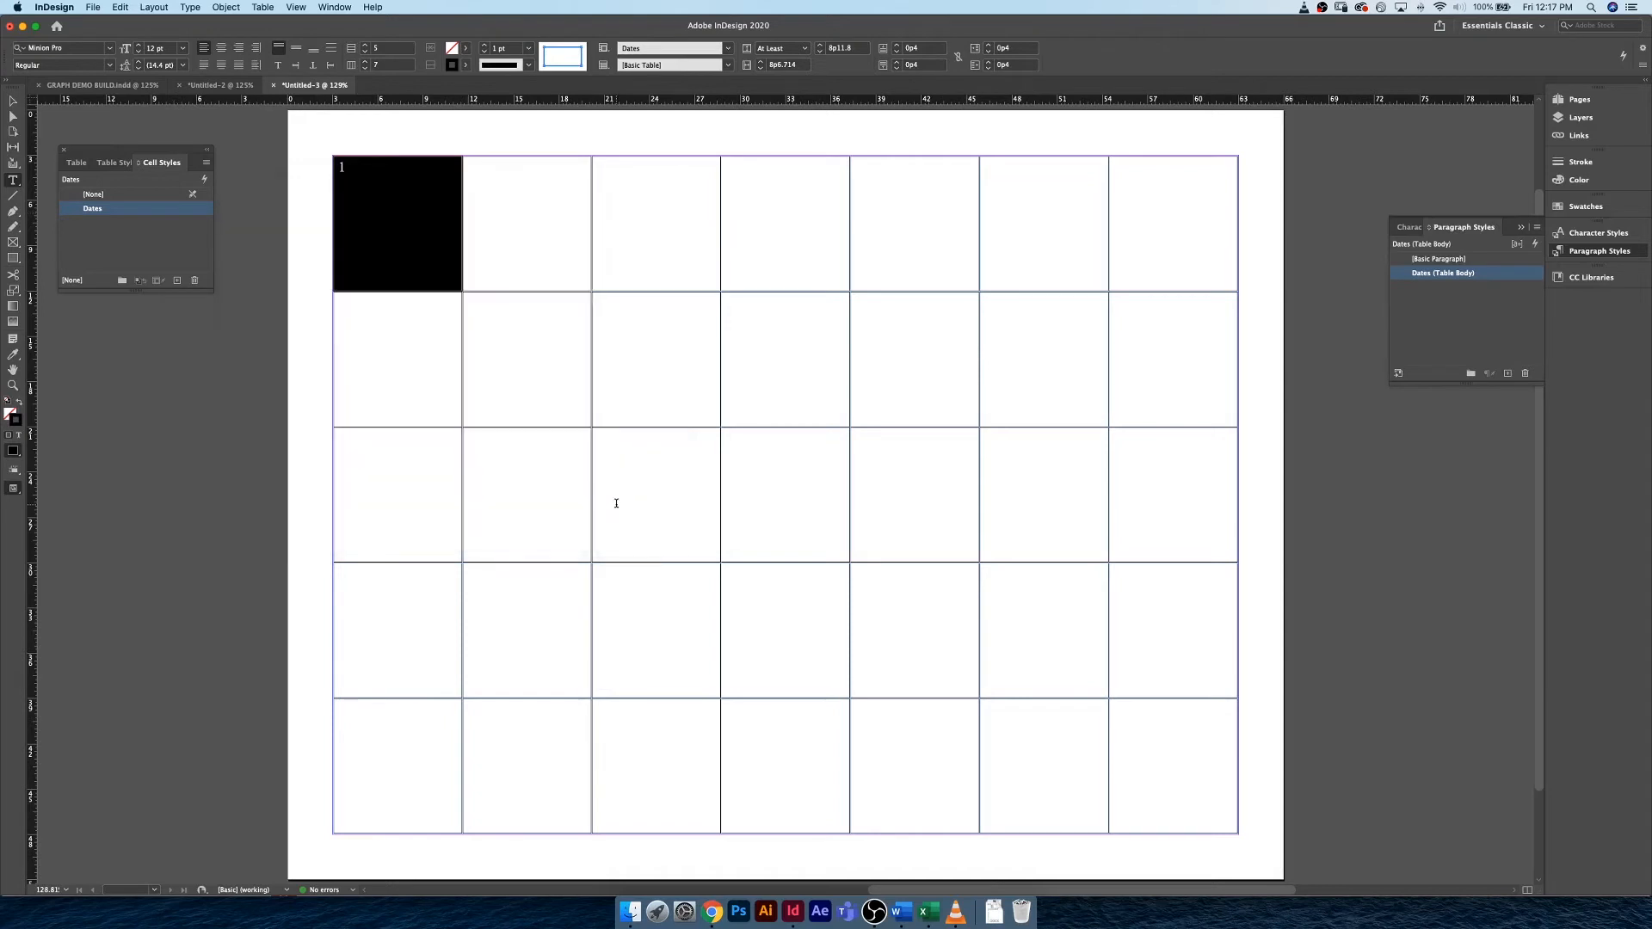
Step: Copy the numbered first cell into every cell of the table so all cells number themselves in sequence
{"action": "left_click", "coordinate": [429, 259]}
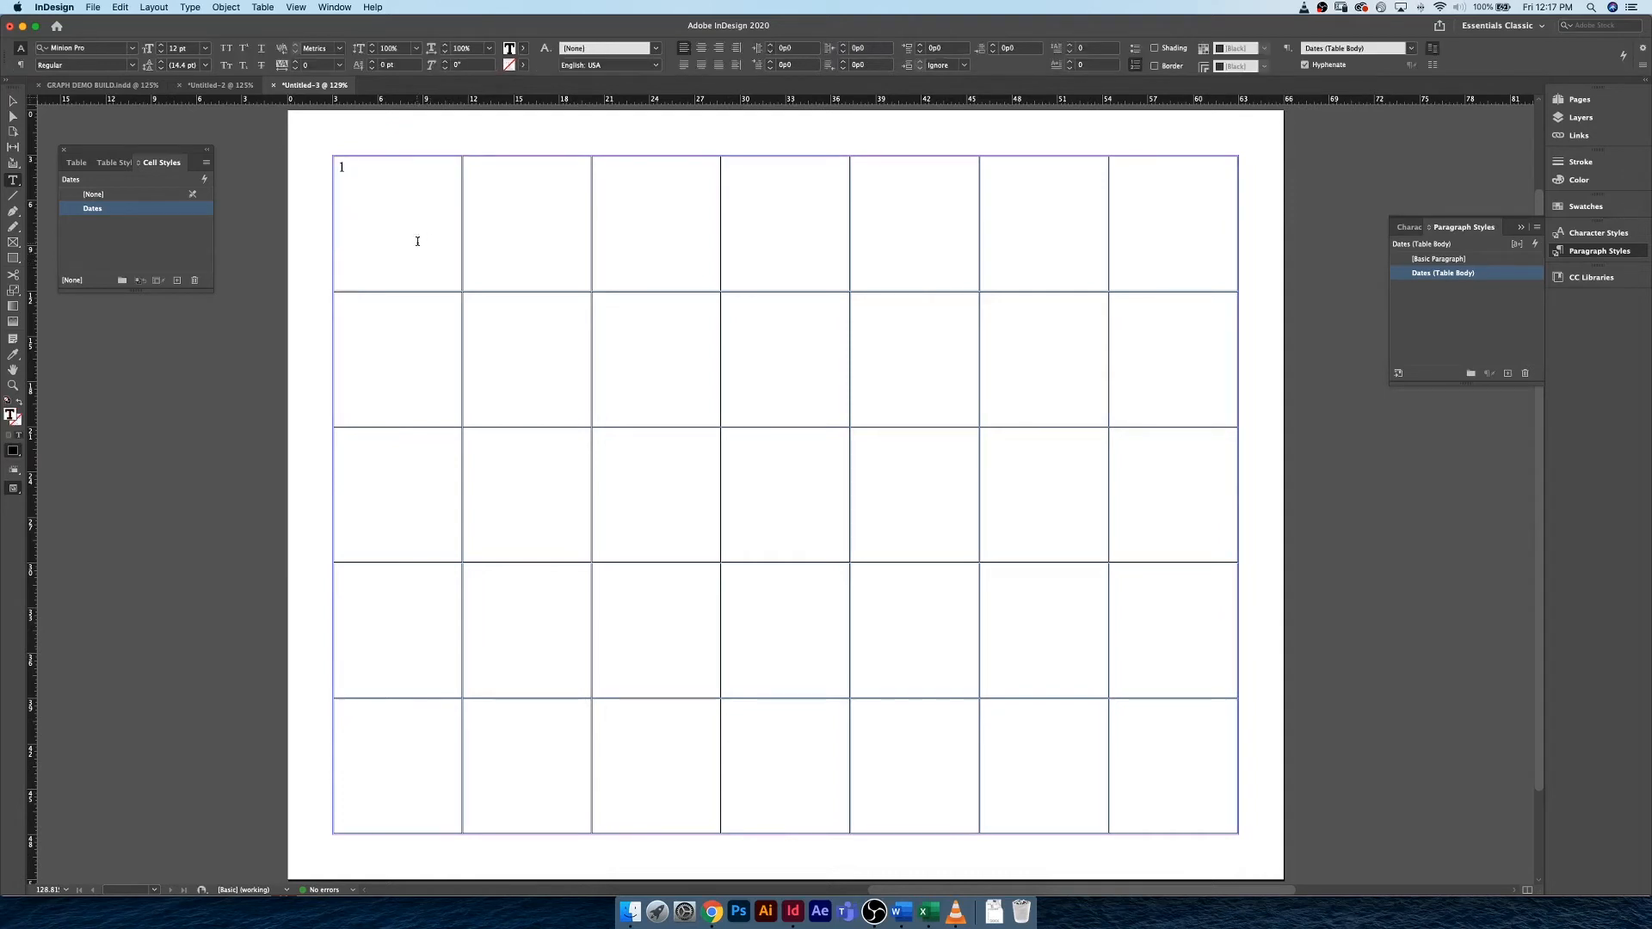
{"action": "left_click", "coordinate": [328, 152]}
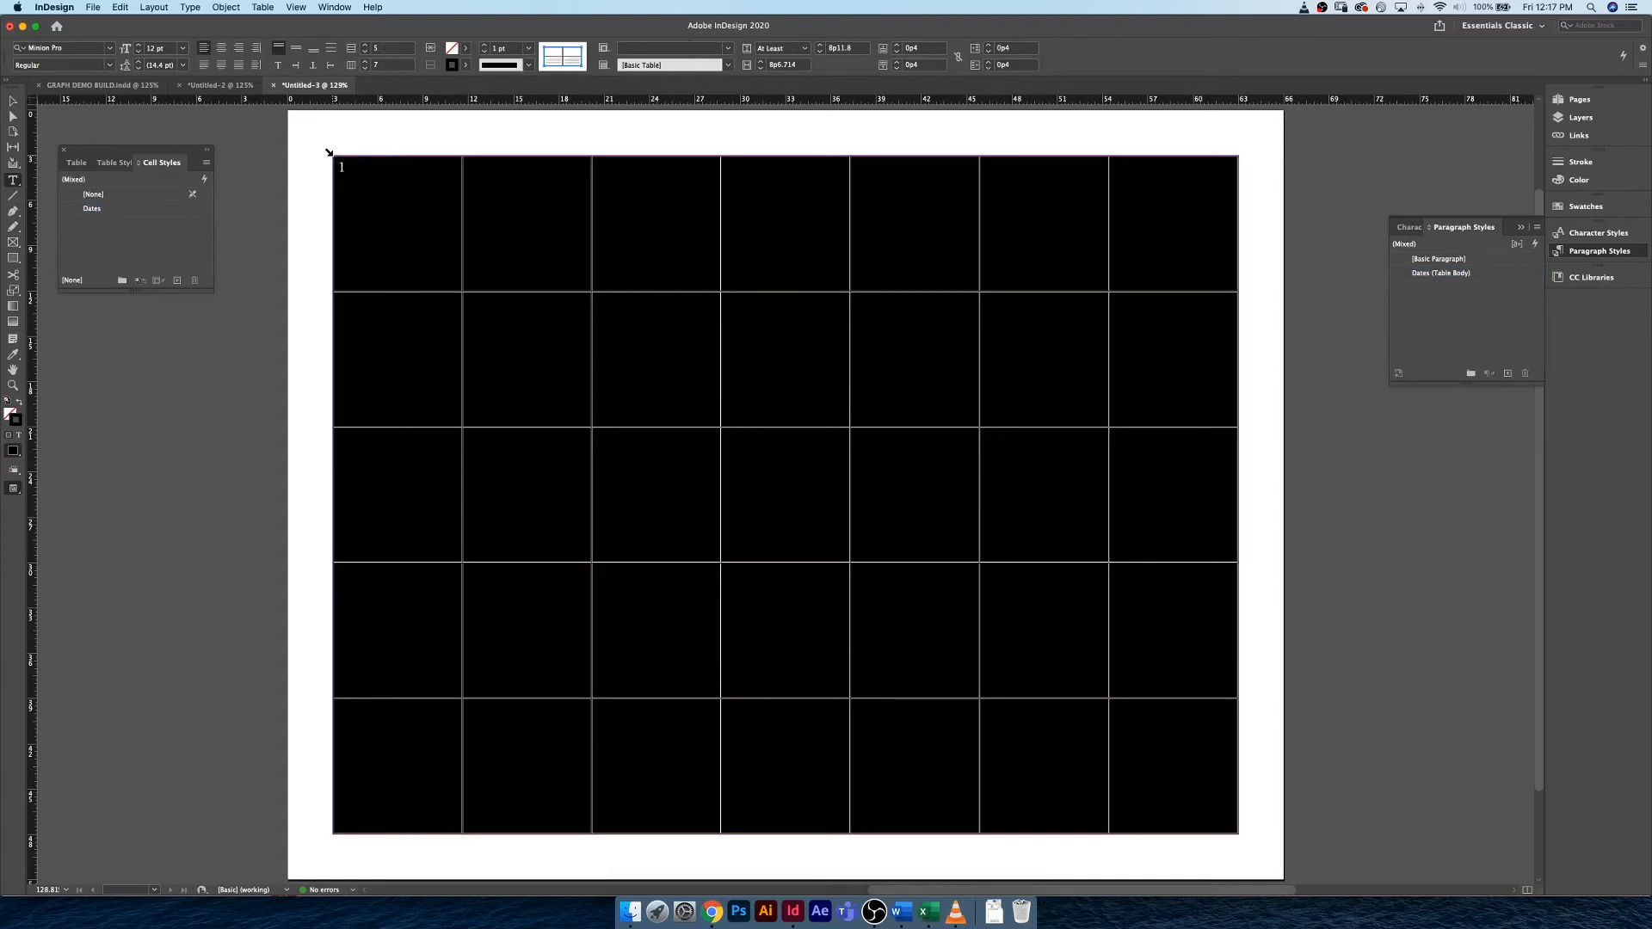
{"action": "key", "text": "super+v"}
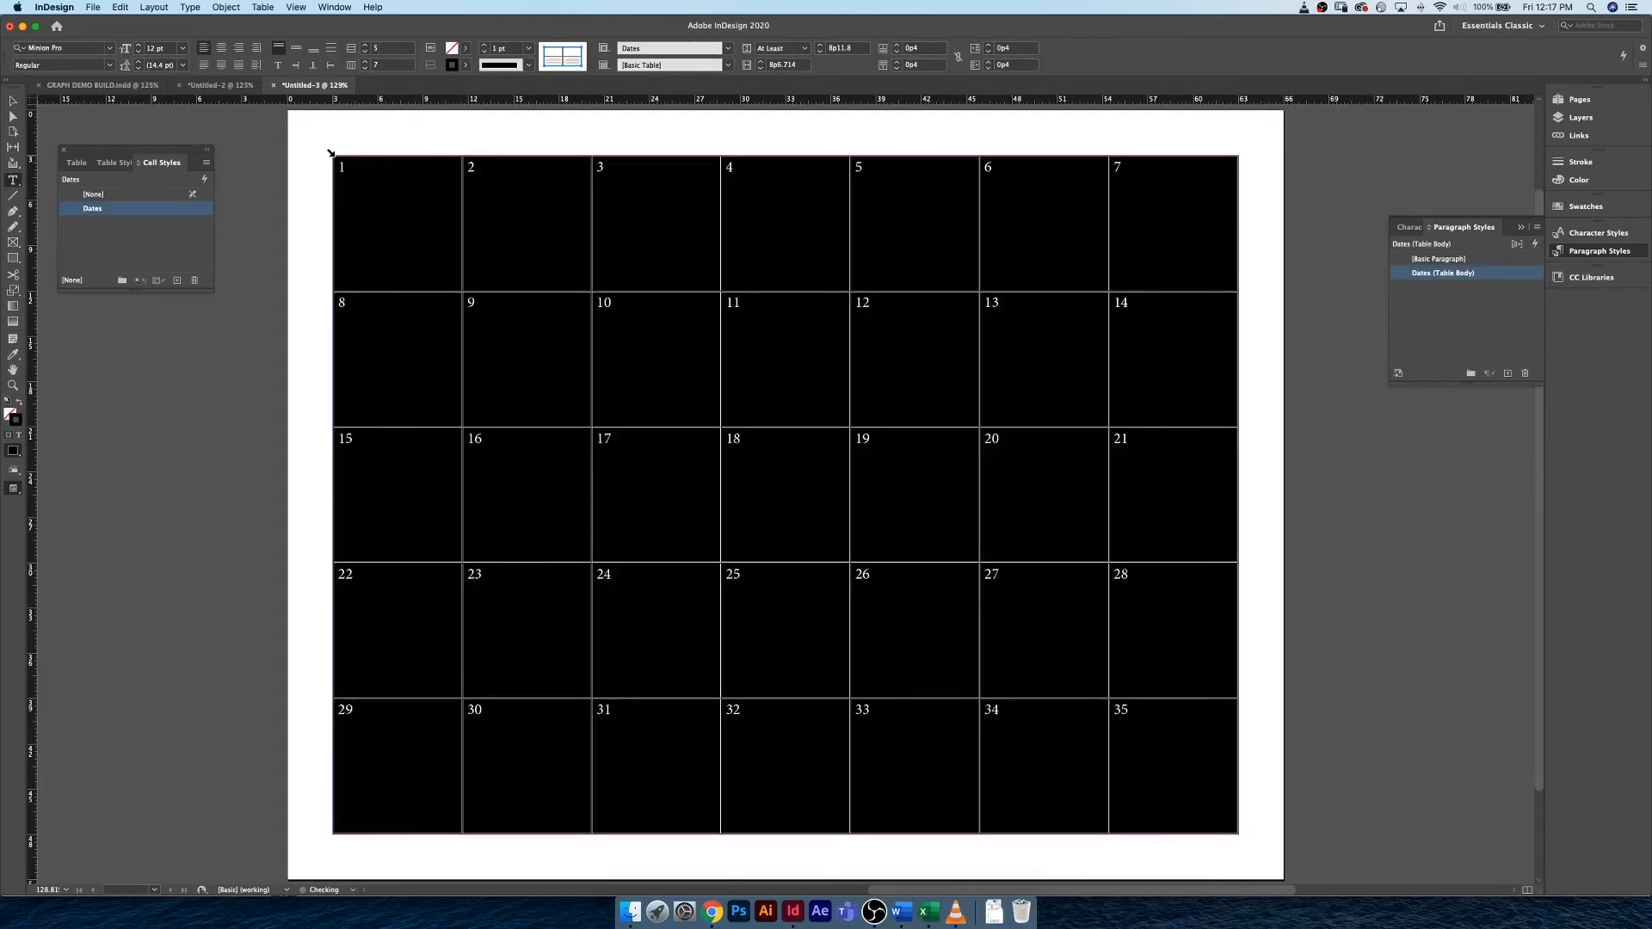
{"action": "left_click", "coordinate": [614, 218]}
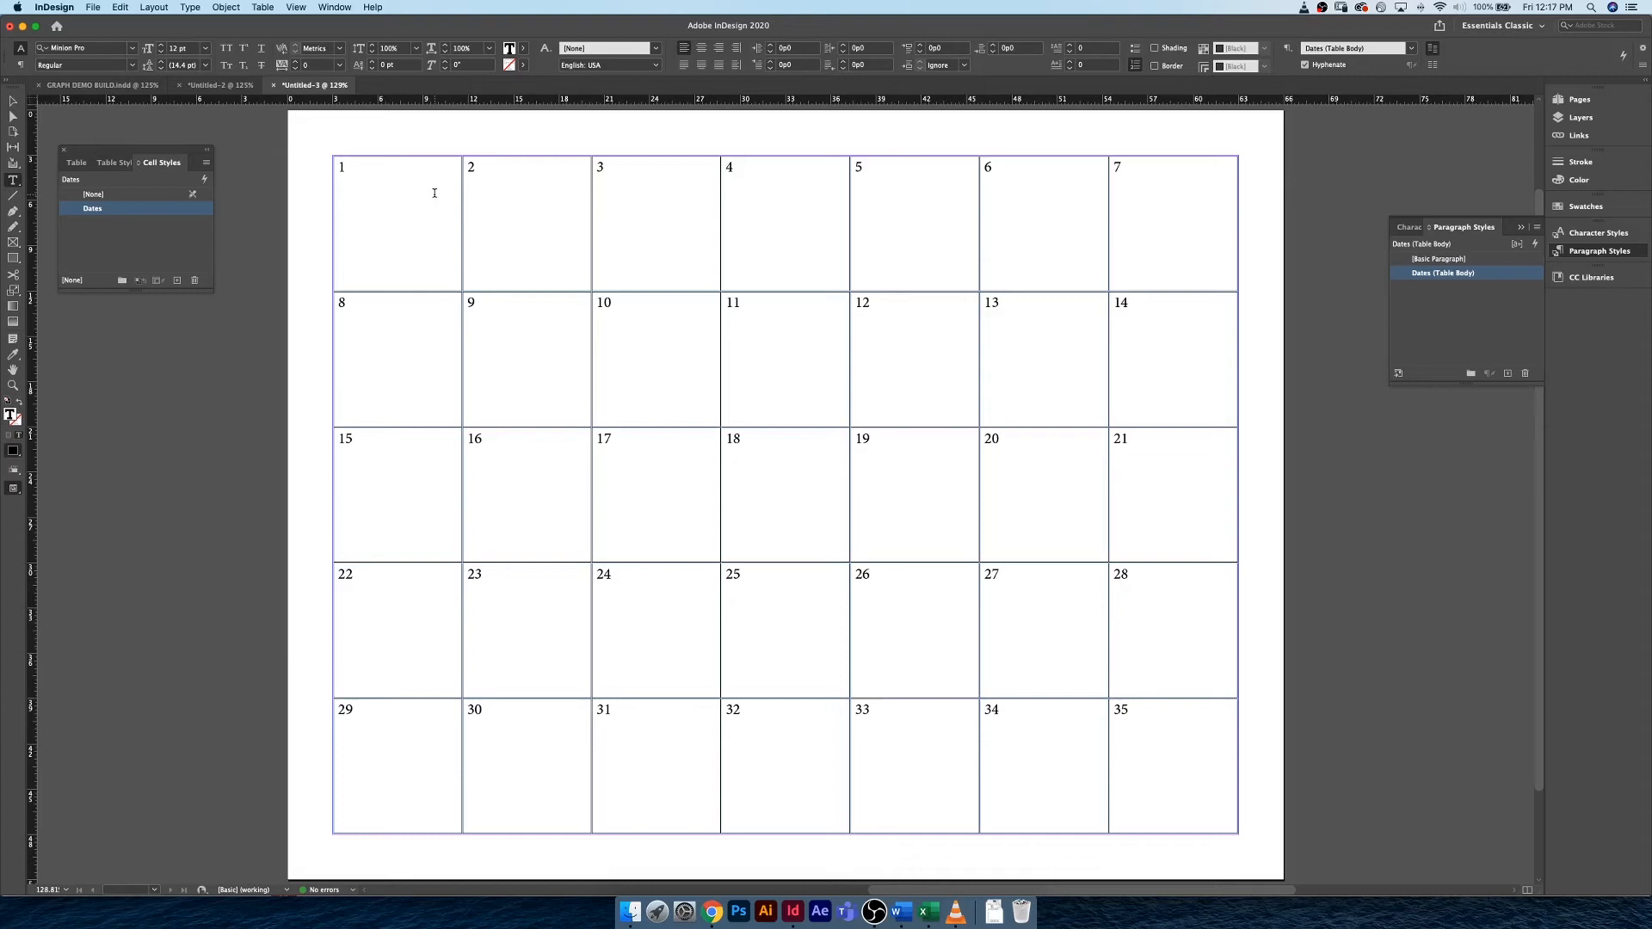
Step: Clear the first three cells of the top row so the dates start at 1 in the fourth cell
{"action": "key", "text": "BackSpace"}
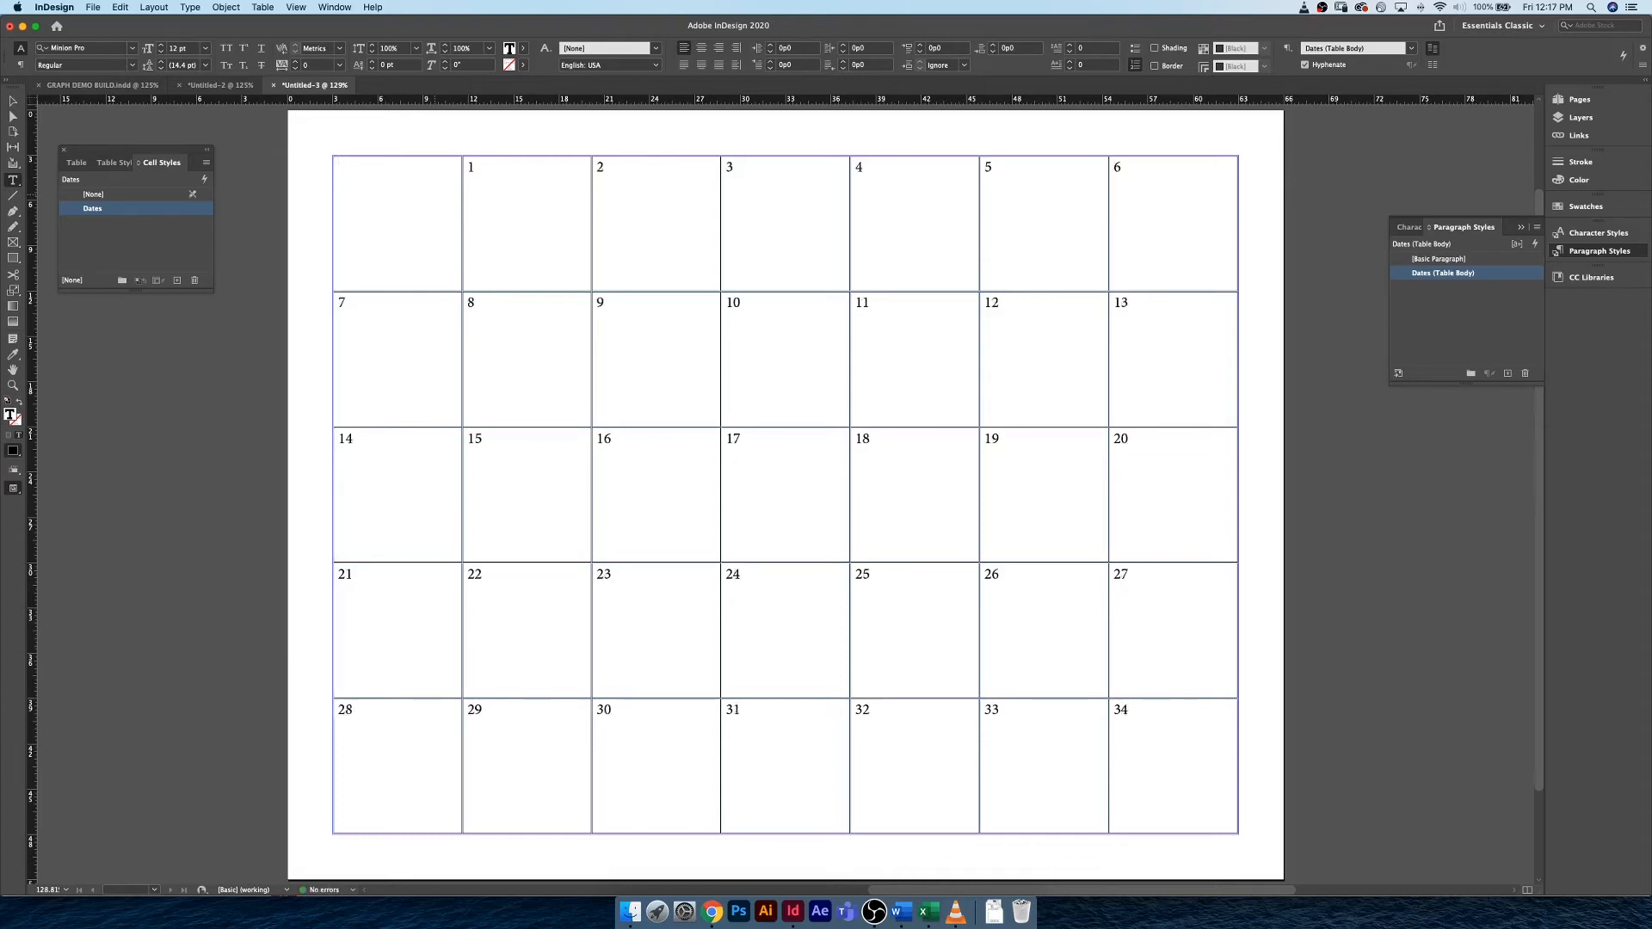
{"action": "key", "text": "Tab"}
{"action": "key", "text": "BackSpace"}
{"action": "key", "text": "Tab"}
{"action": "key", "text": "BackSpace"}
{"action": "key", "text": "Tab"}
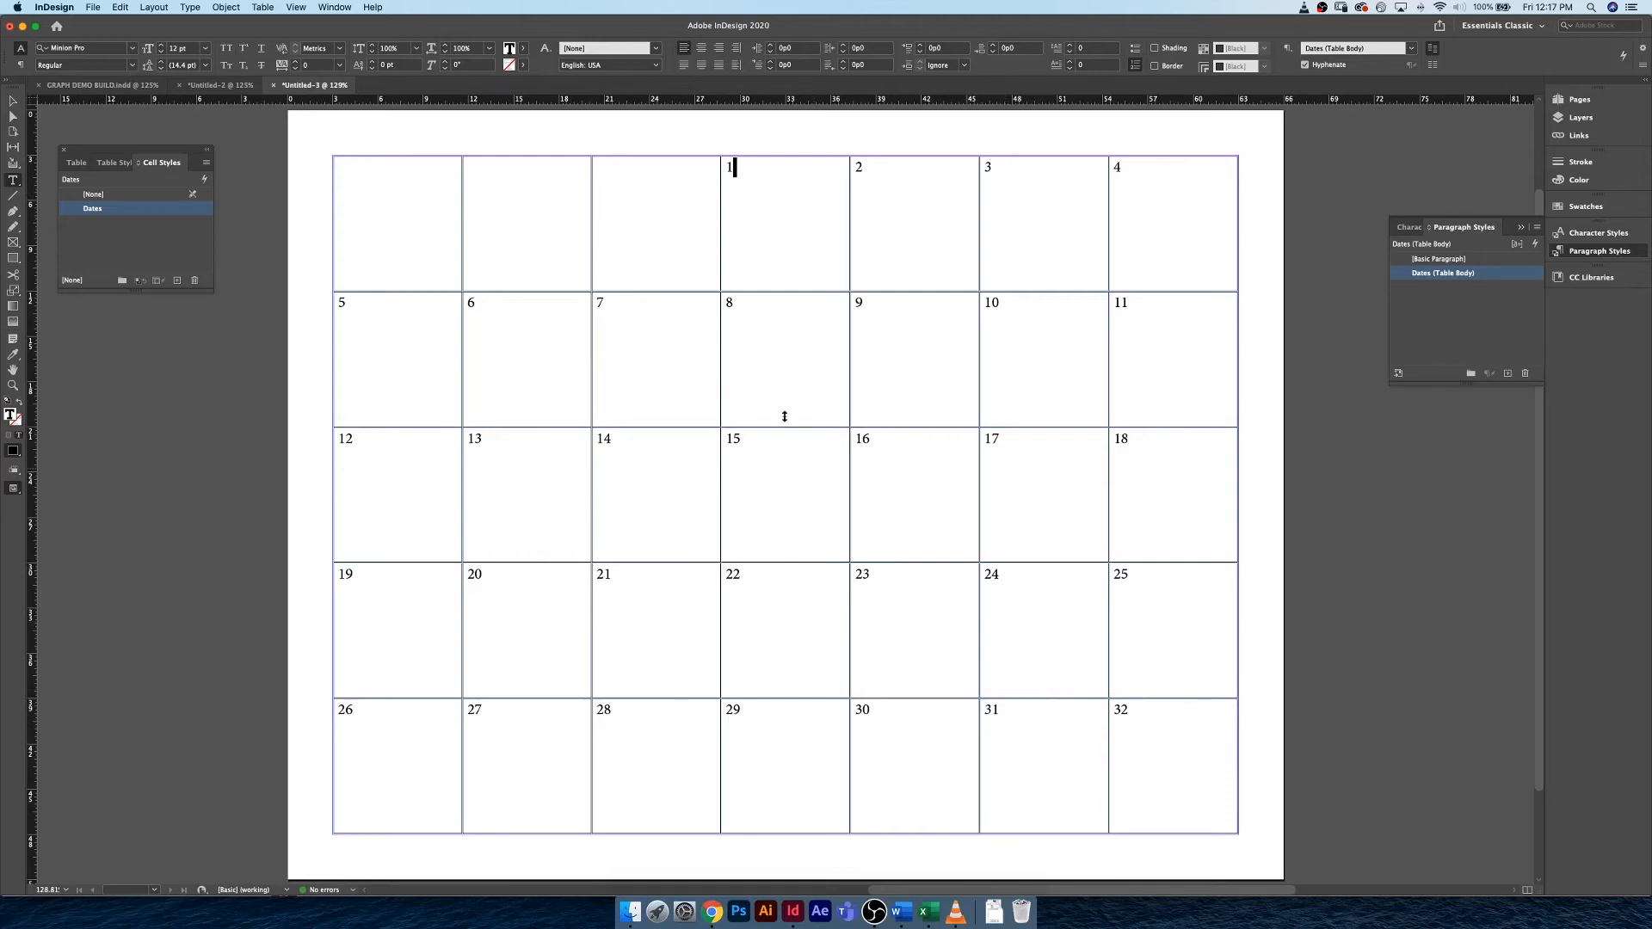
Step: Undo clearing the top-row cells and copying the numbers across the table, leaving only the first cell numbered
{"action": "key", "text": "super+z"}
{"action": "key", "text": "super+z"}
{"action": "key", "text": "super+z"}
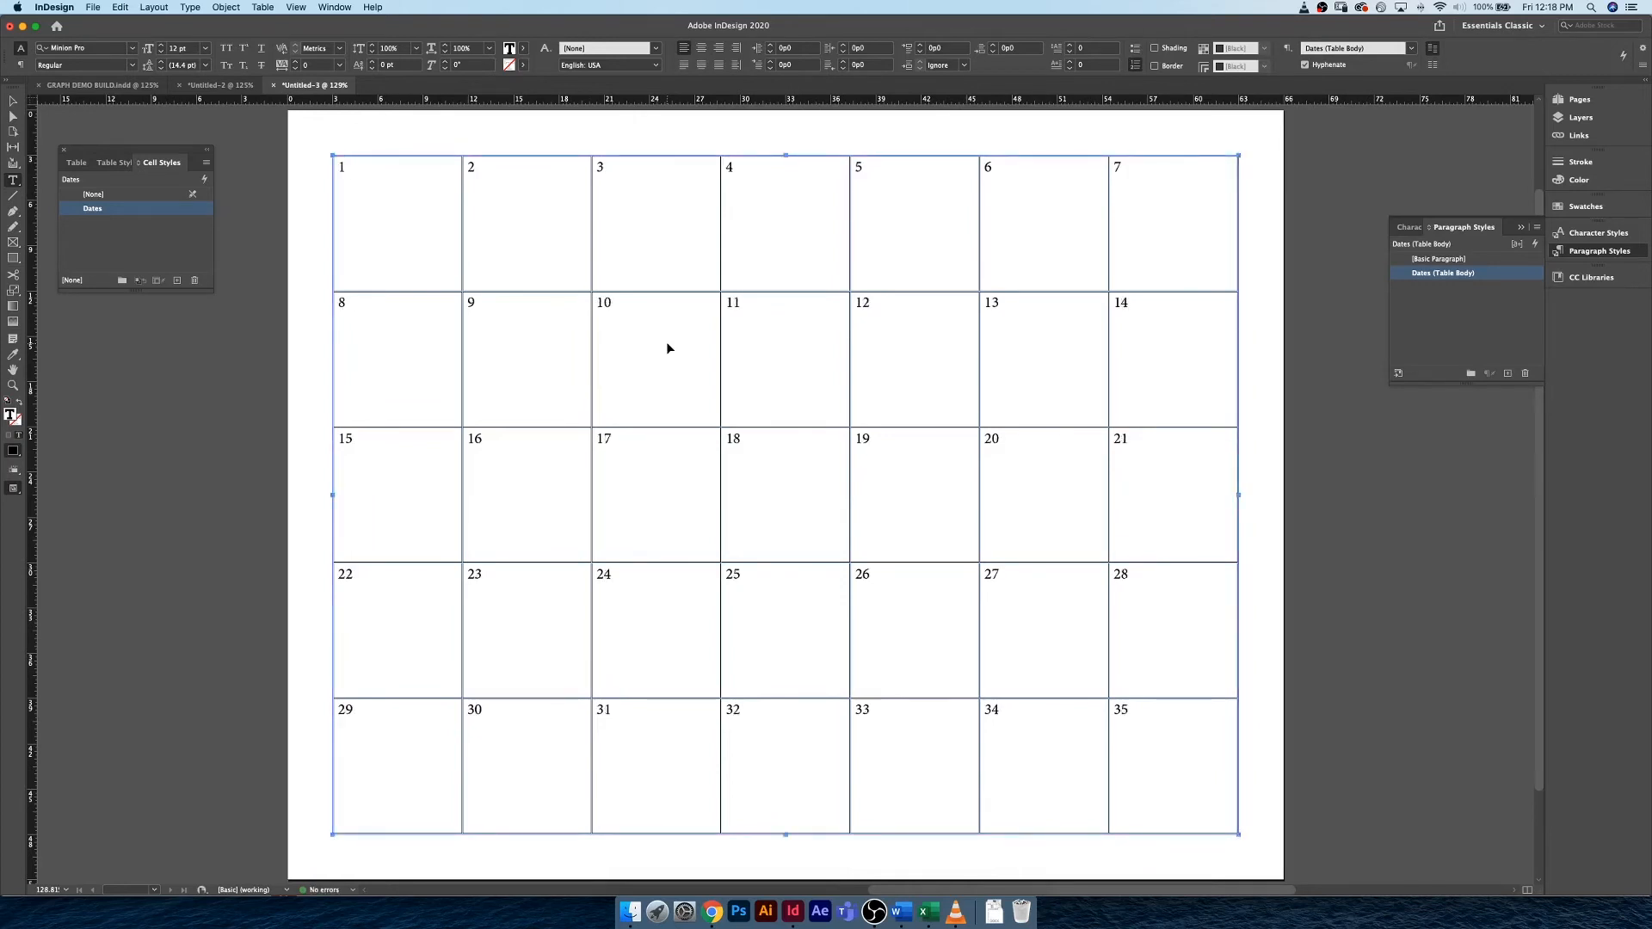
{"action": "key", "text": "super+z"}
{"action": "key", "text": "super+z"}
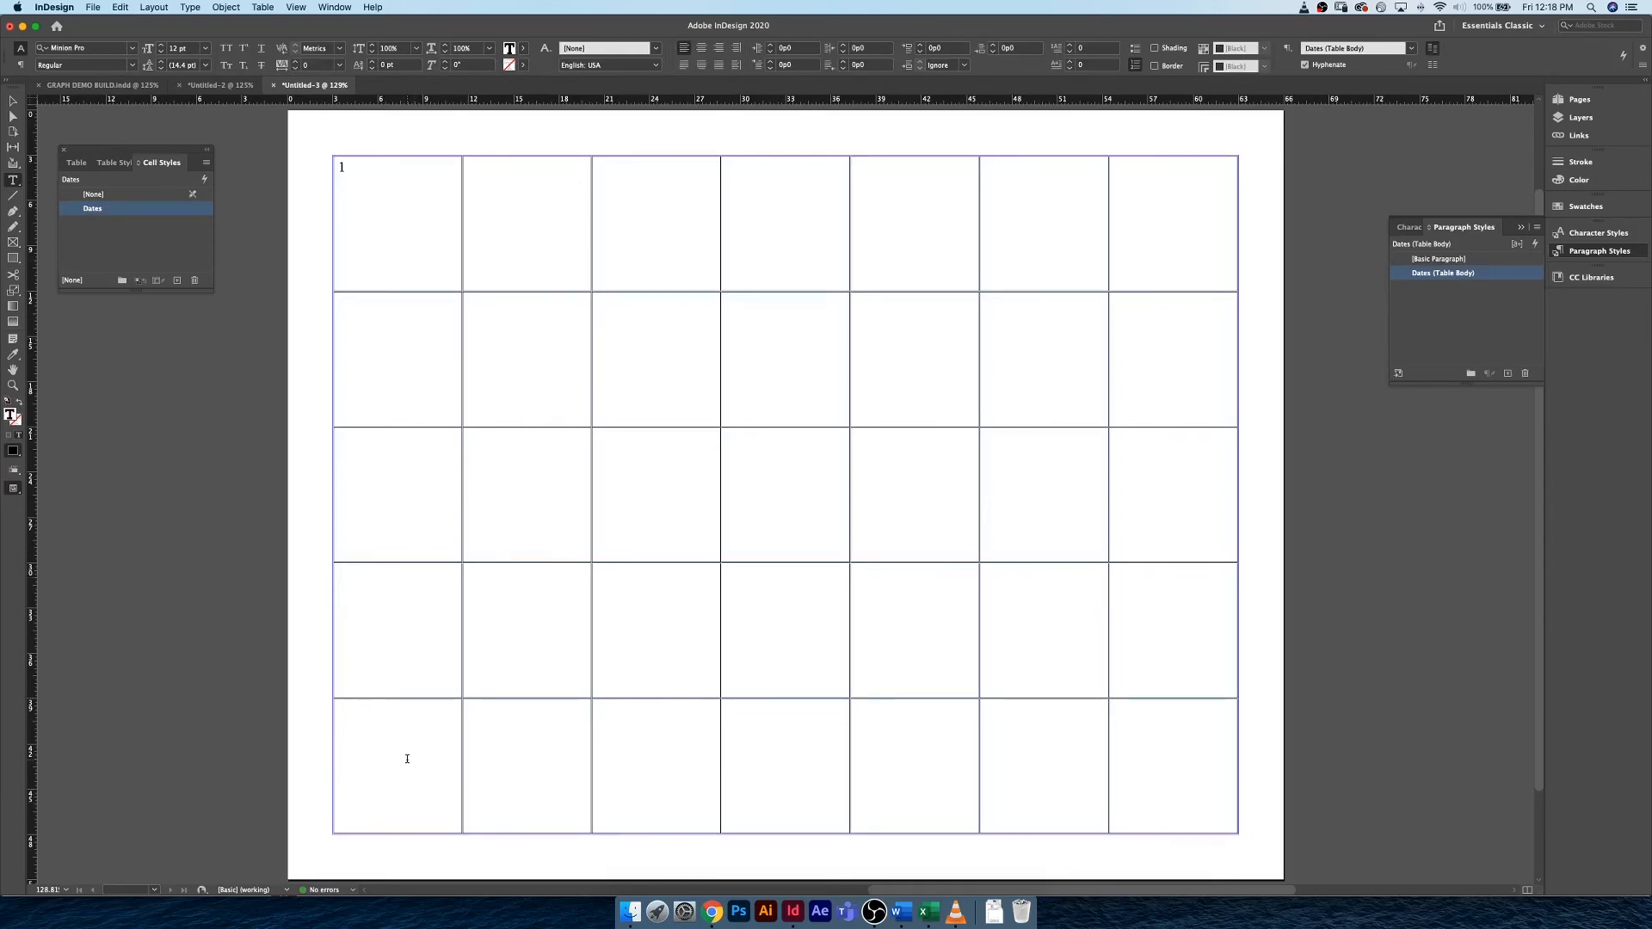
{"action": "key", "text": "super+Tab"}
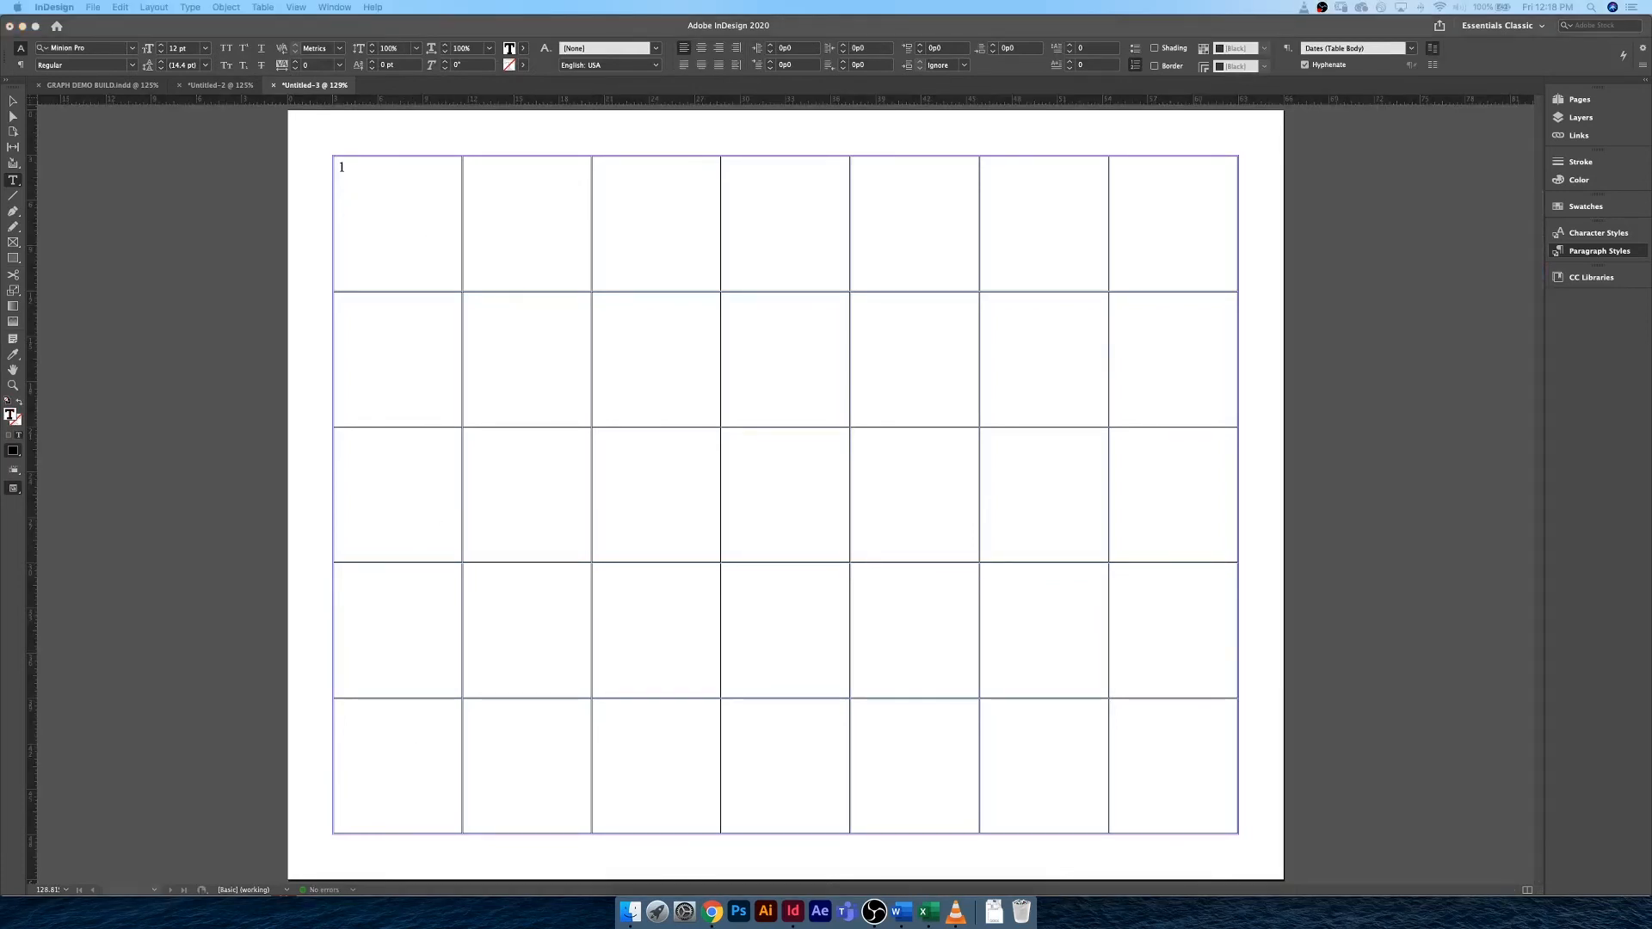
{"action": "key", "text": "super+Tab"}
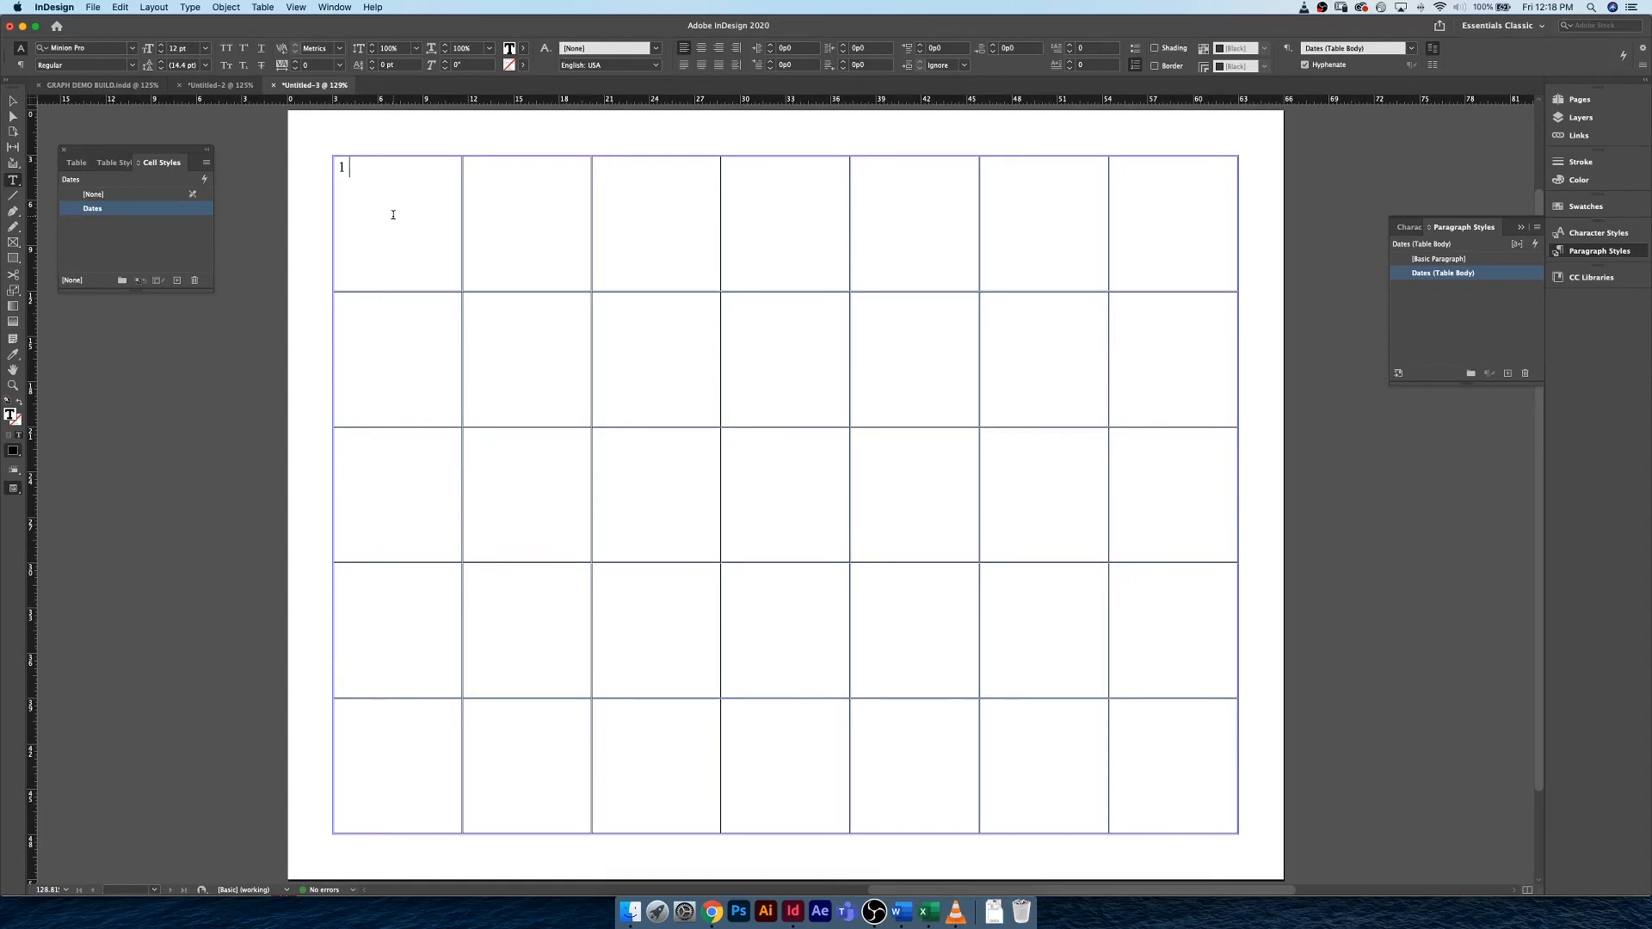
Step: Set the table to 52 body rows in the table setup
{"action": "left_click", "coordinate": [260, 8]}
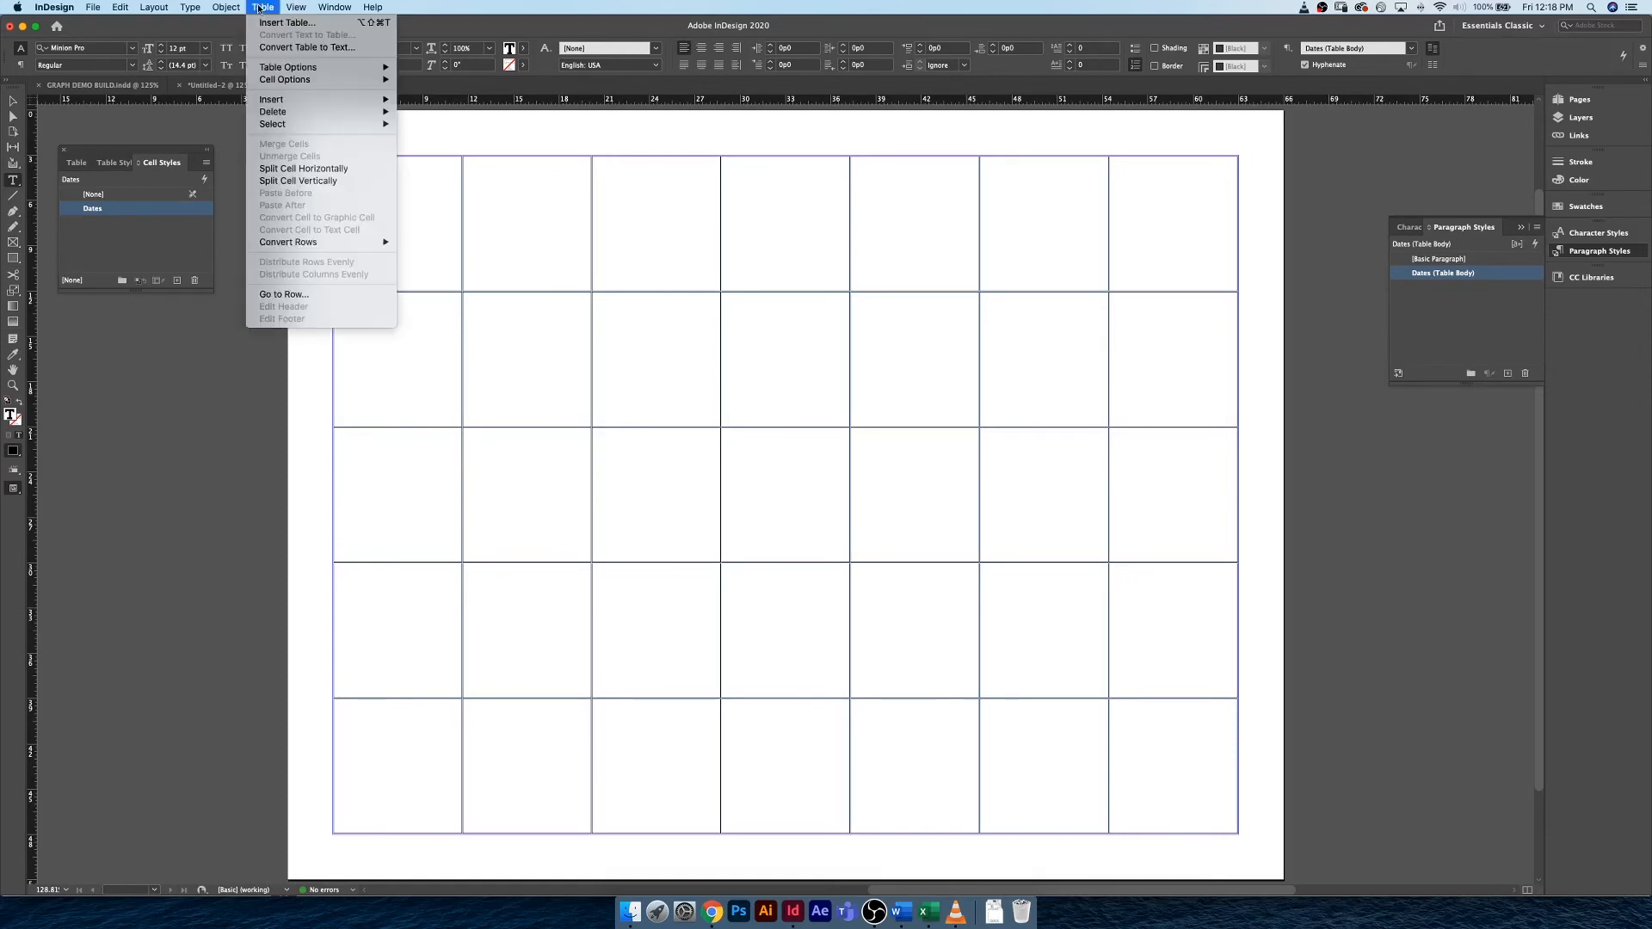
{"action": "mouse_move", "coordinate": [361, 68]}
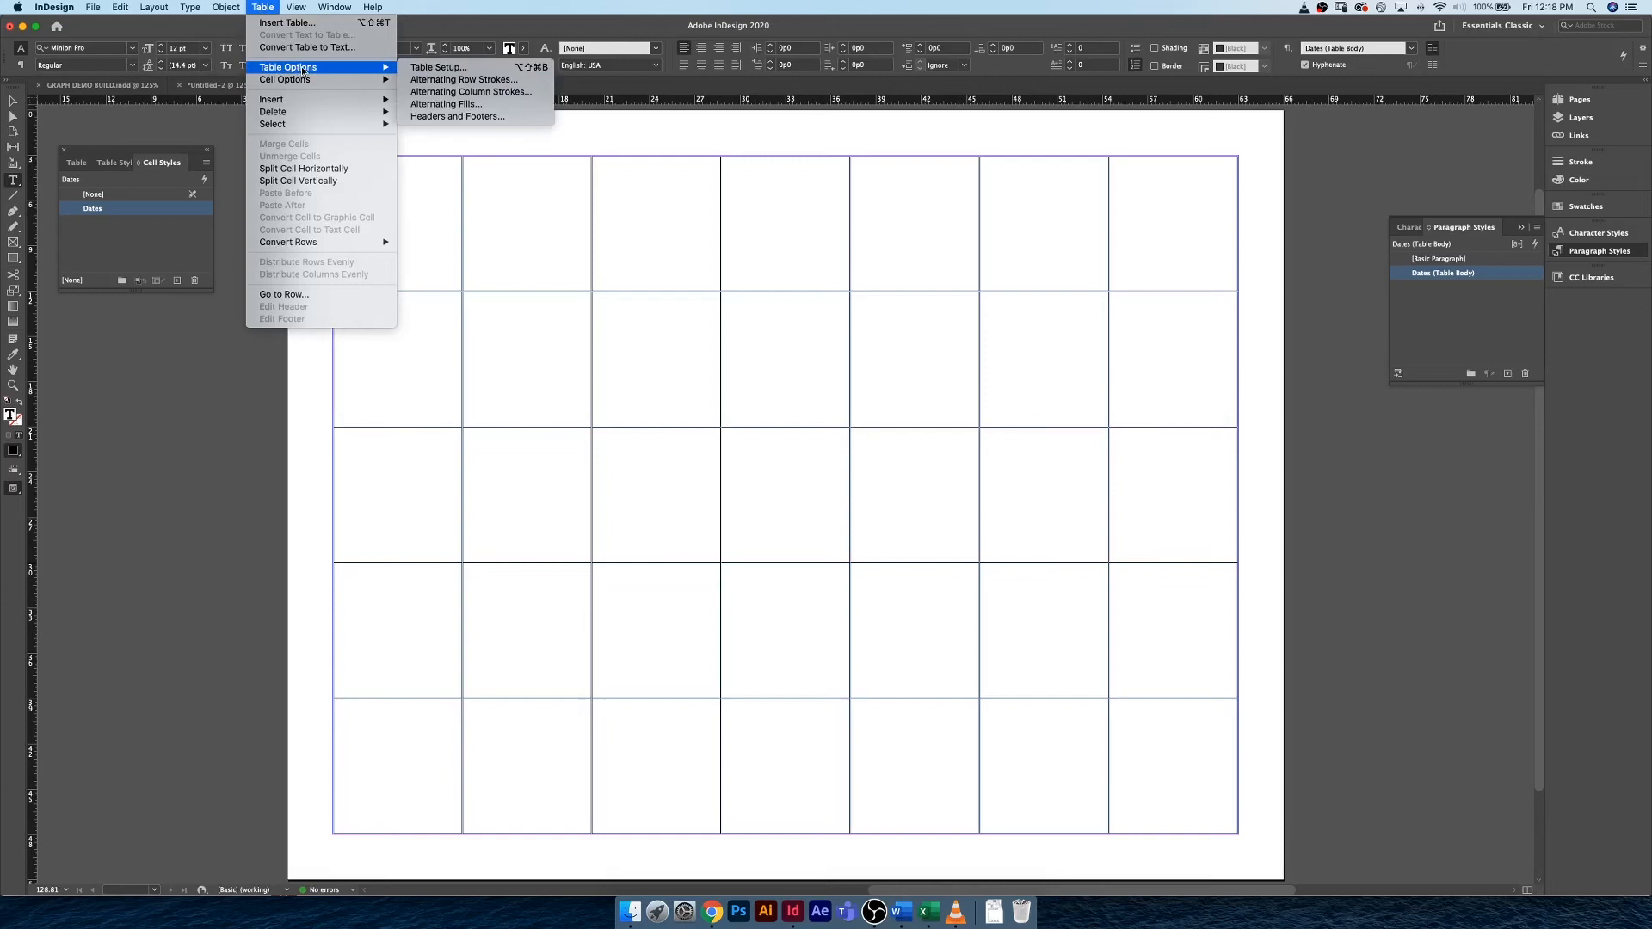
{"action": "left_click", "coordinate": [453, 67]}
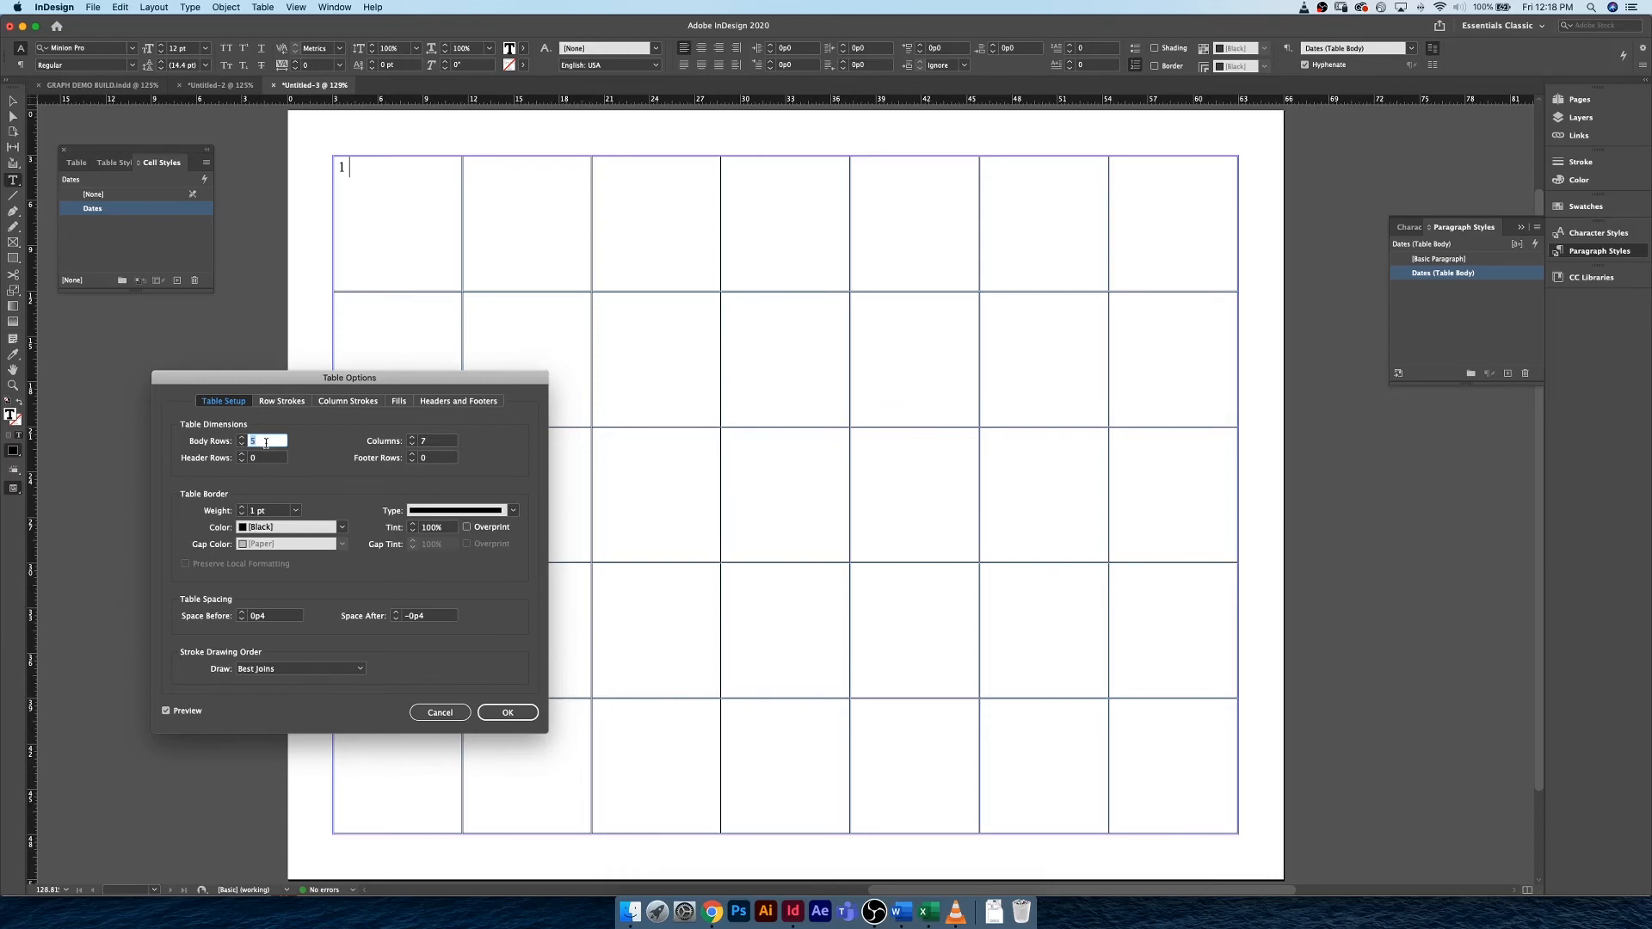
{"action": "type", "text": "52"}
{"action": "left_click", "coordinate": [492, 714]}
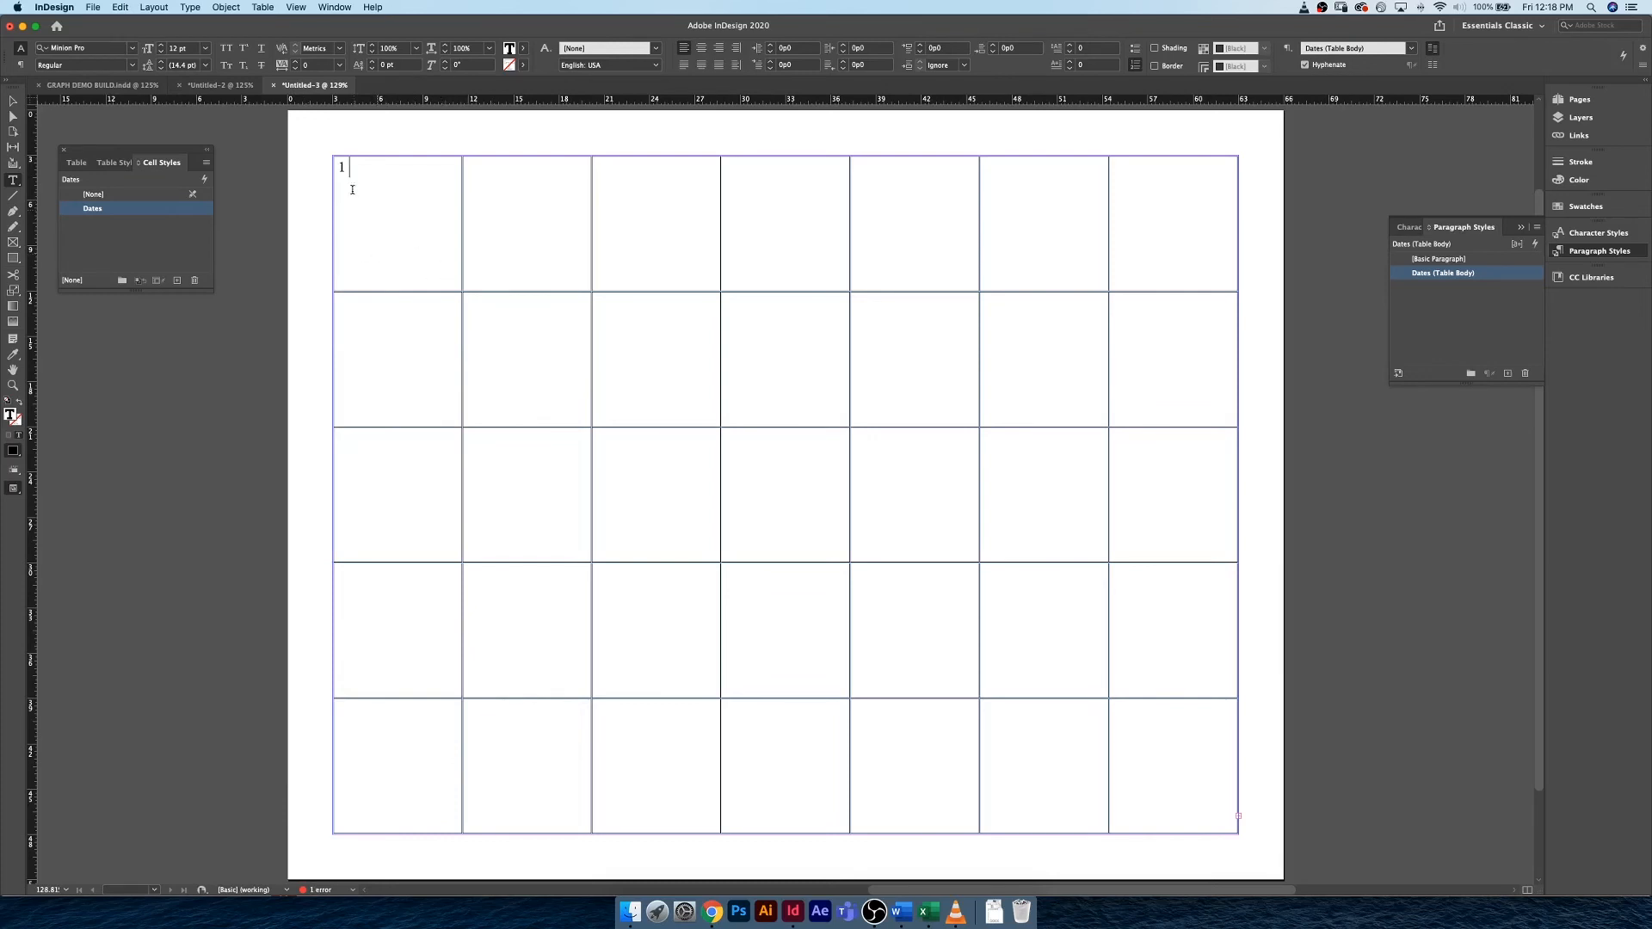
Step: Copy the numbered first cell and paste it into every cell of the 52-row table
{"action": "key", "text": "Escape"}
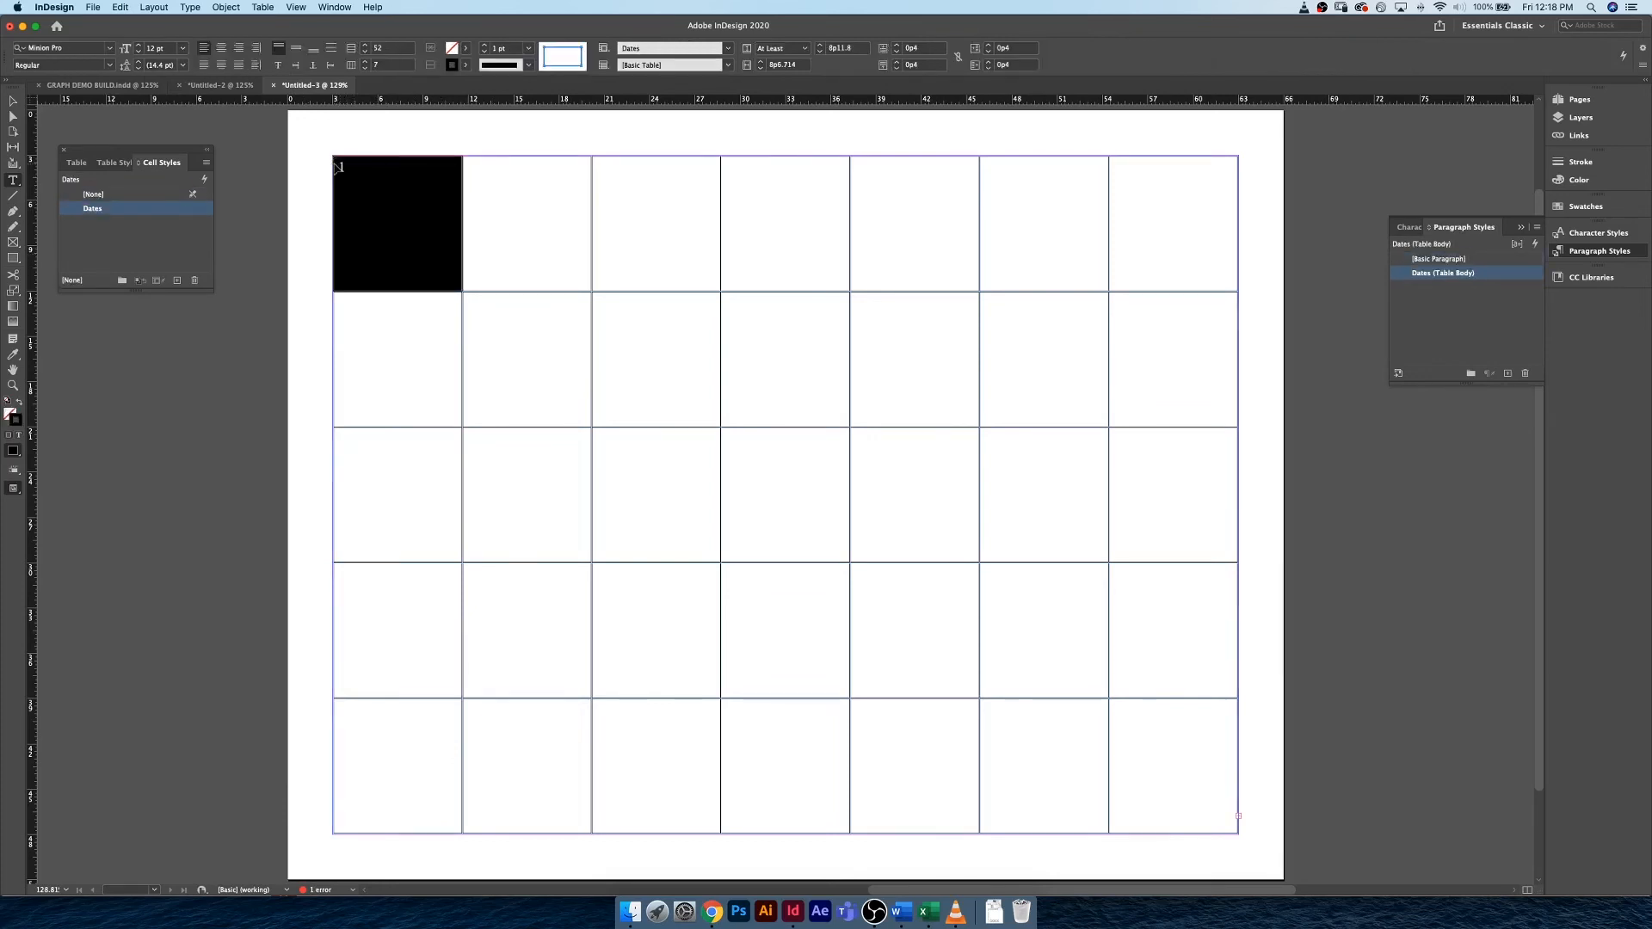
{"action": "left_click", "coordinate": [344, 168]}
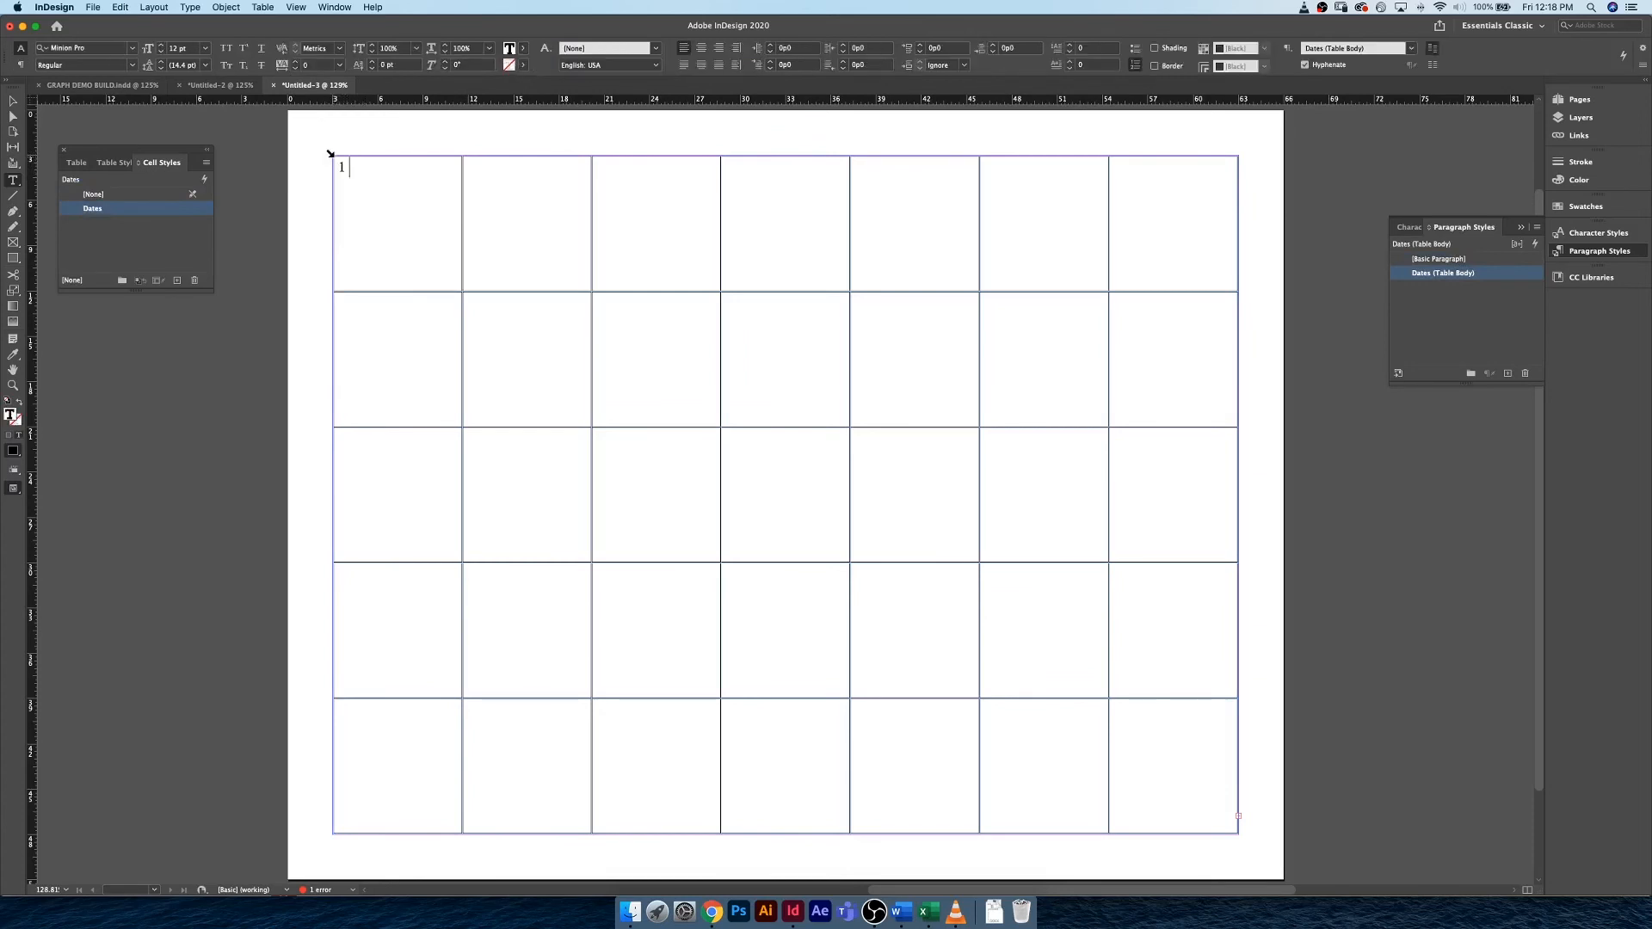
{"action": "left_click", "coordinate": [330, 153]}
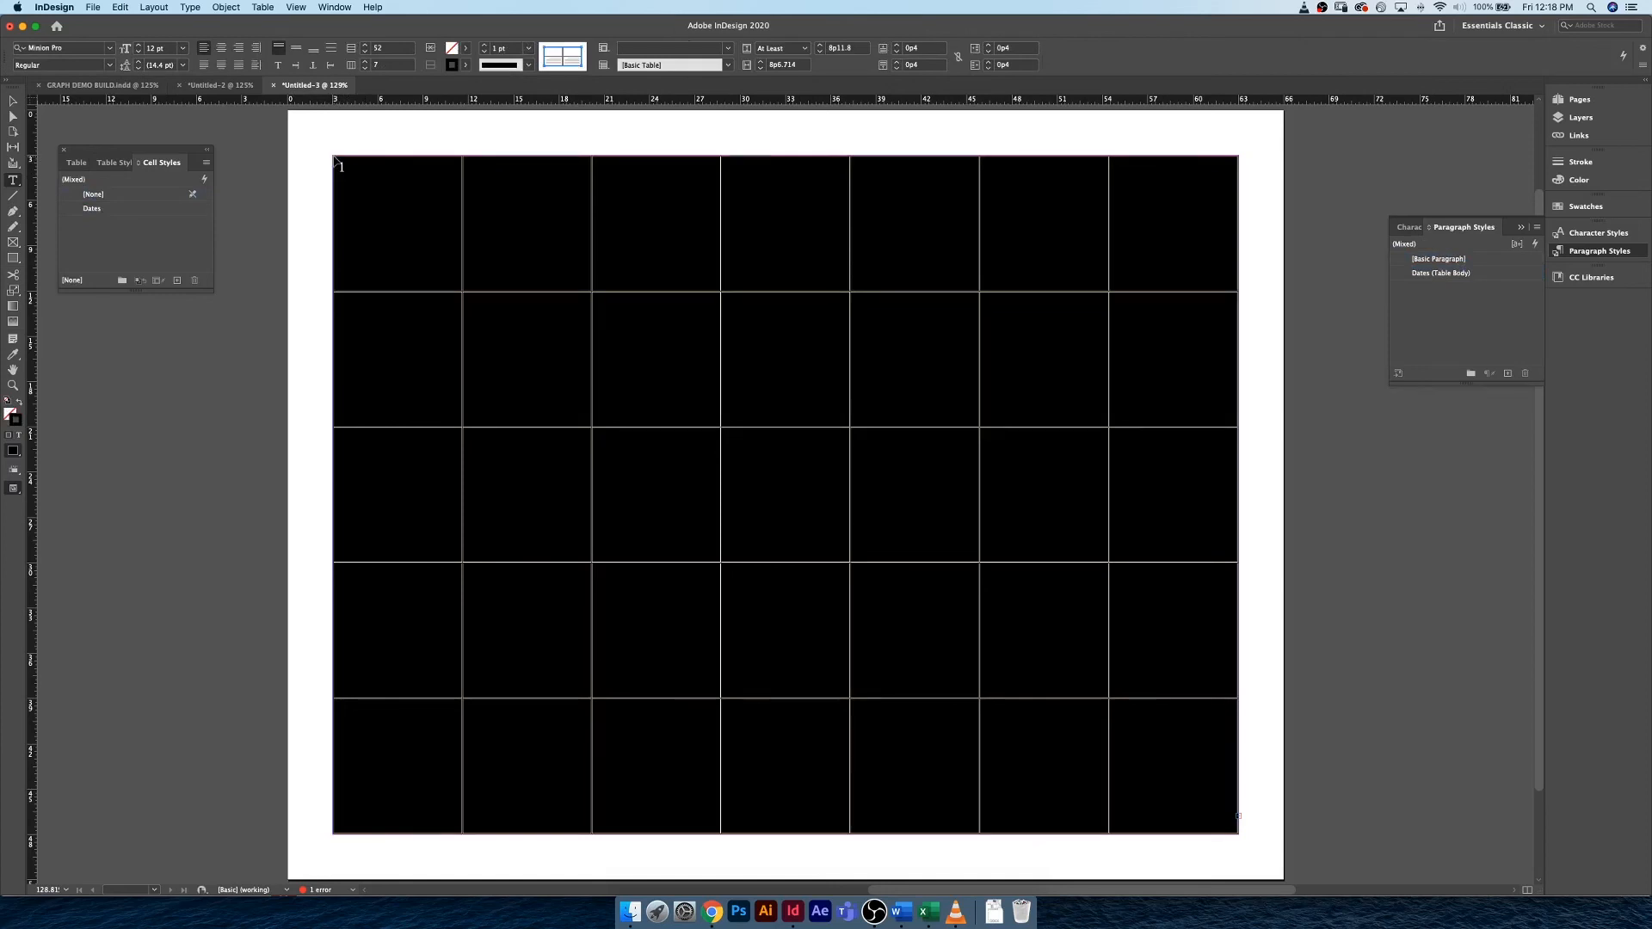
{"action": "left_click", "coordinate": [335, 161]}
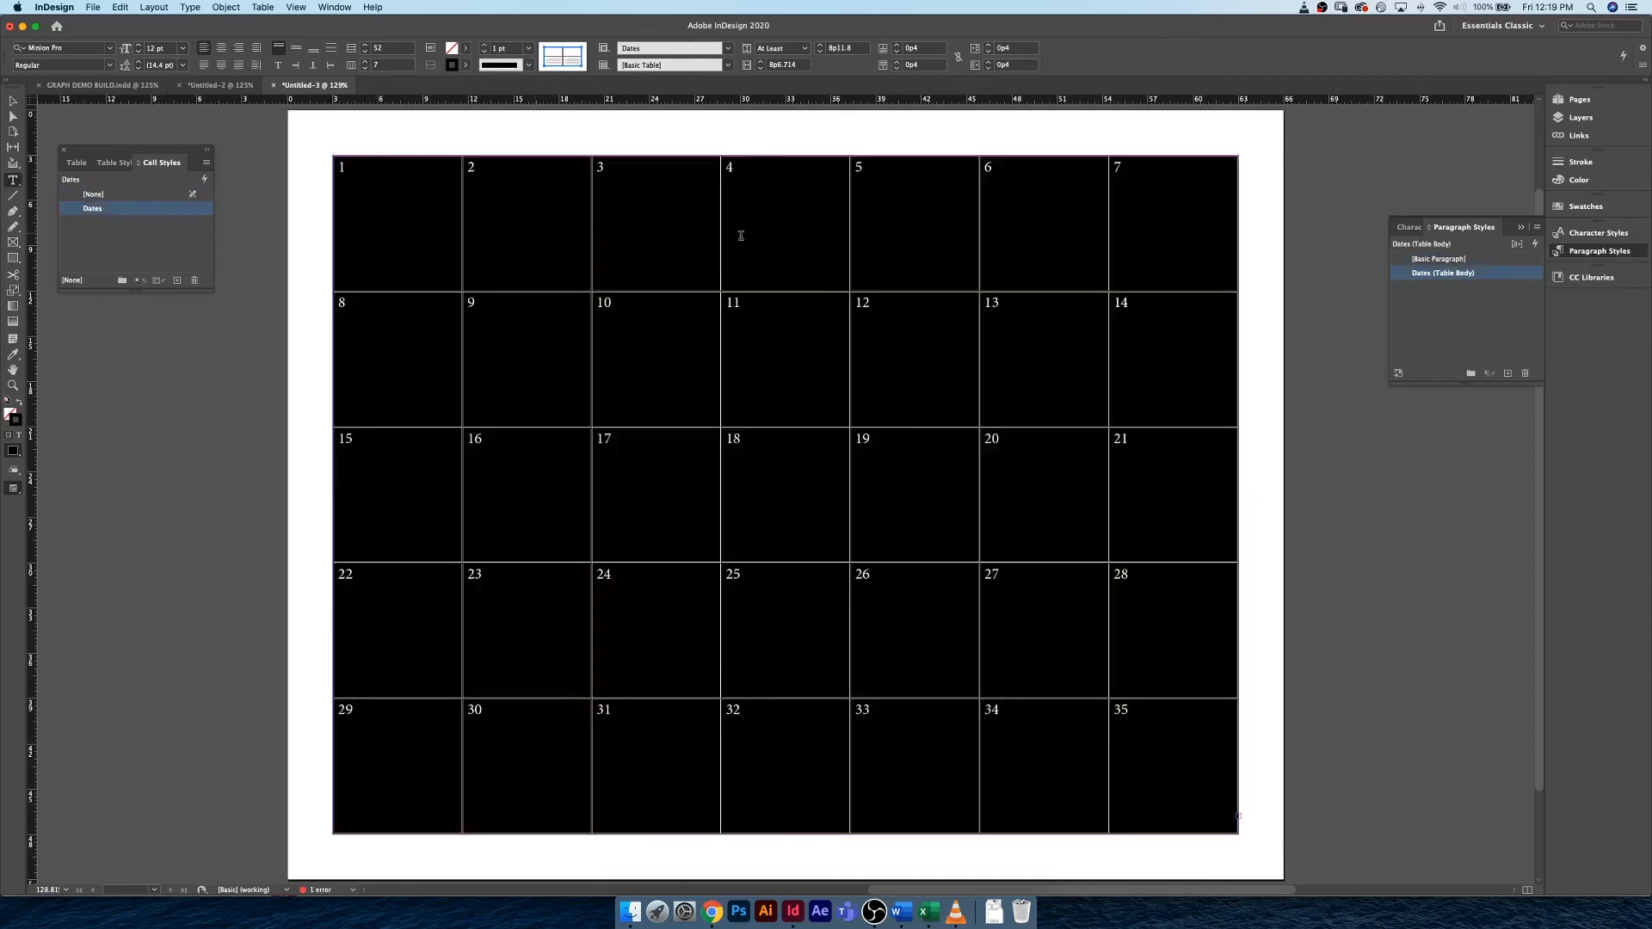
Step: Show the document's pages and inspect the end of the numbered table on the page
{"action": "left_click", "coordinate": [1579, 102]}
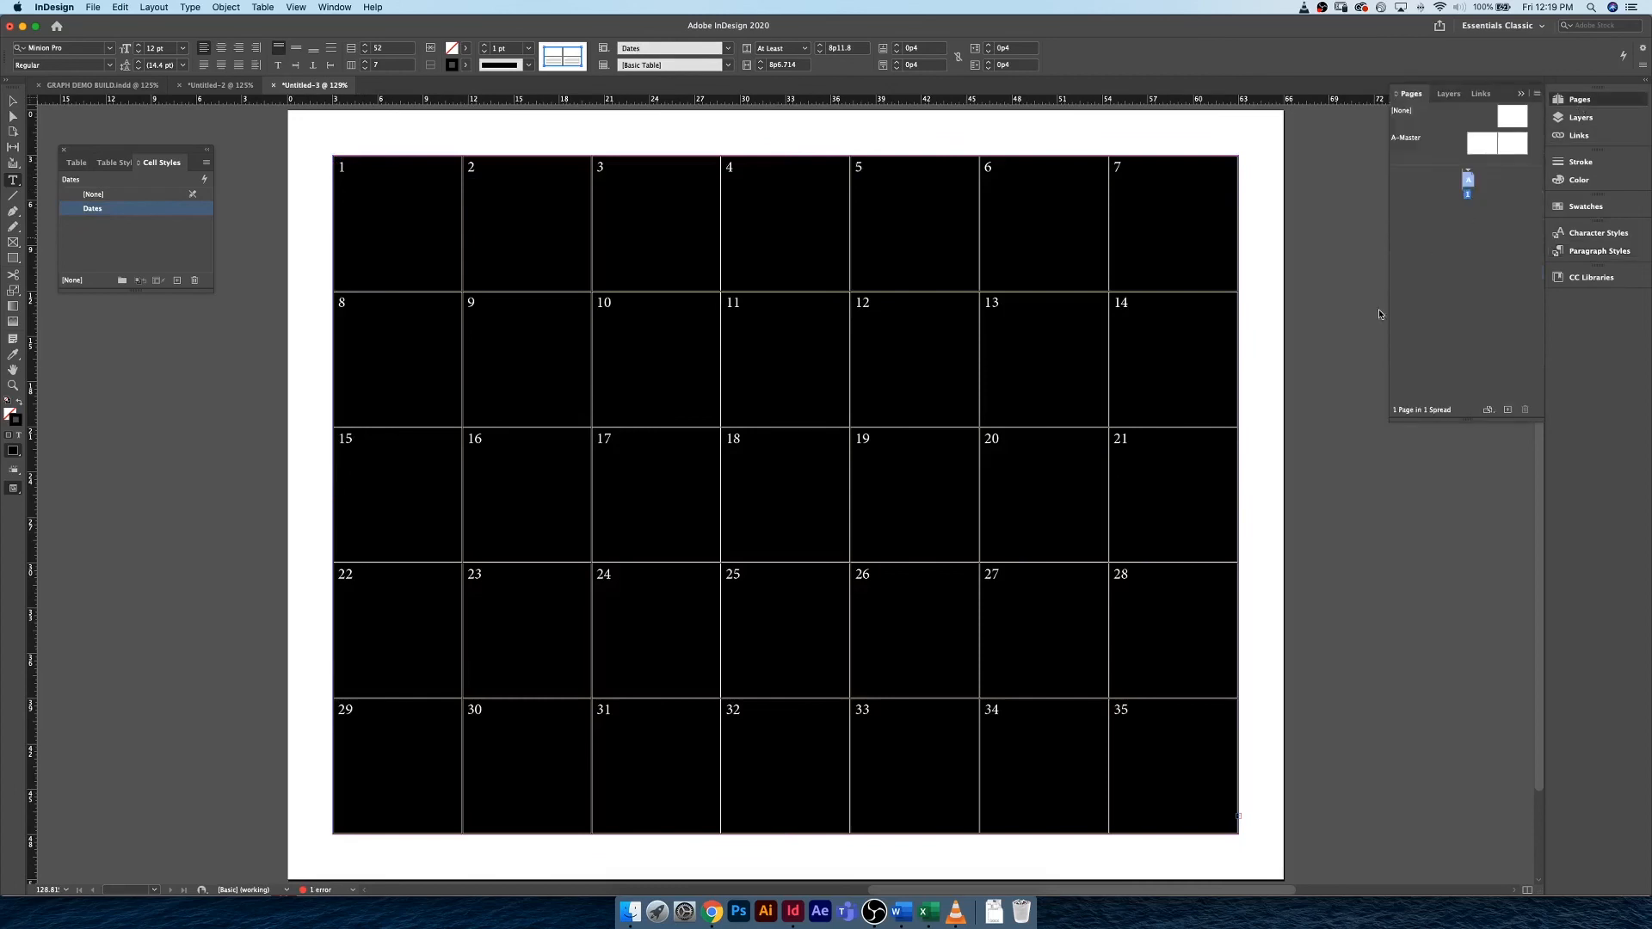
{"action": "scroll", "coordinate": [1184, 675], "scroll_direction": "down", "scroll_amount": 2}
{"action": "left_click", "coordinate": [1193, 725]}
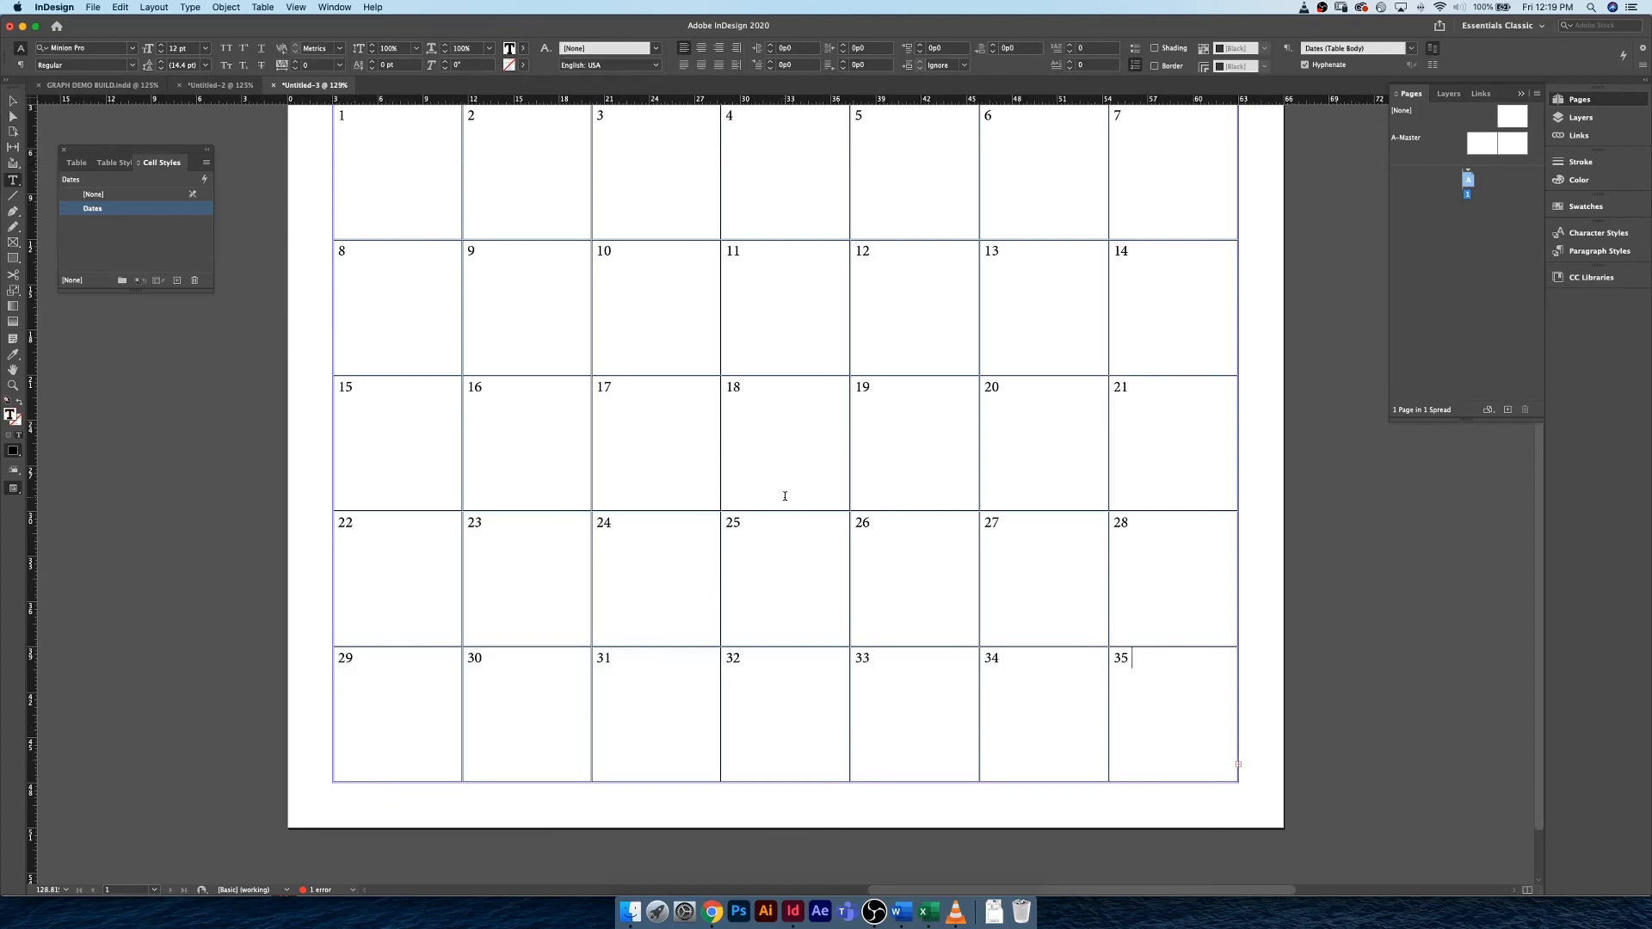
{"action": "scroll", "coordinate": [684, 366], "scroll_direction": "up", "scroll_amount": 2}
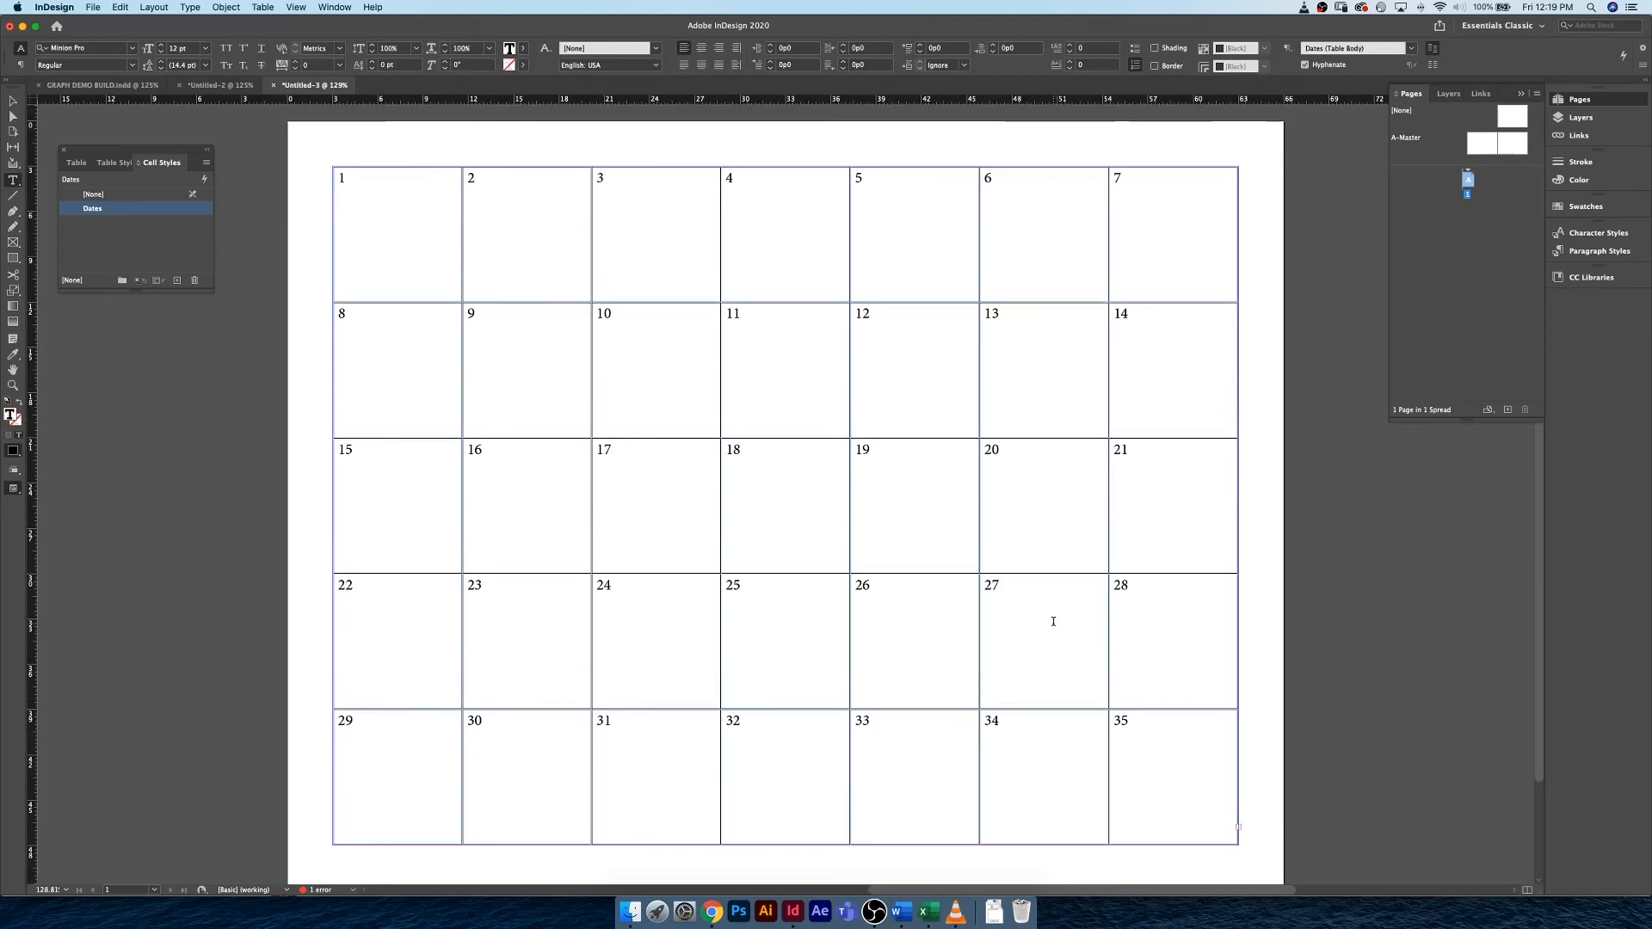
Step: Undo the table-wide paste, the 52-row setup and the naming of the Dates cell style, and clear the number from the first cell
{"action": "key", "text": "super+alt+a"}
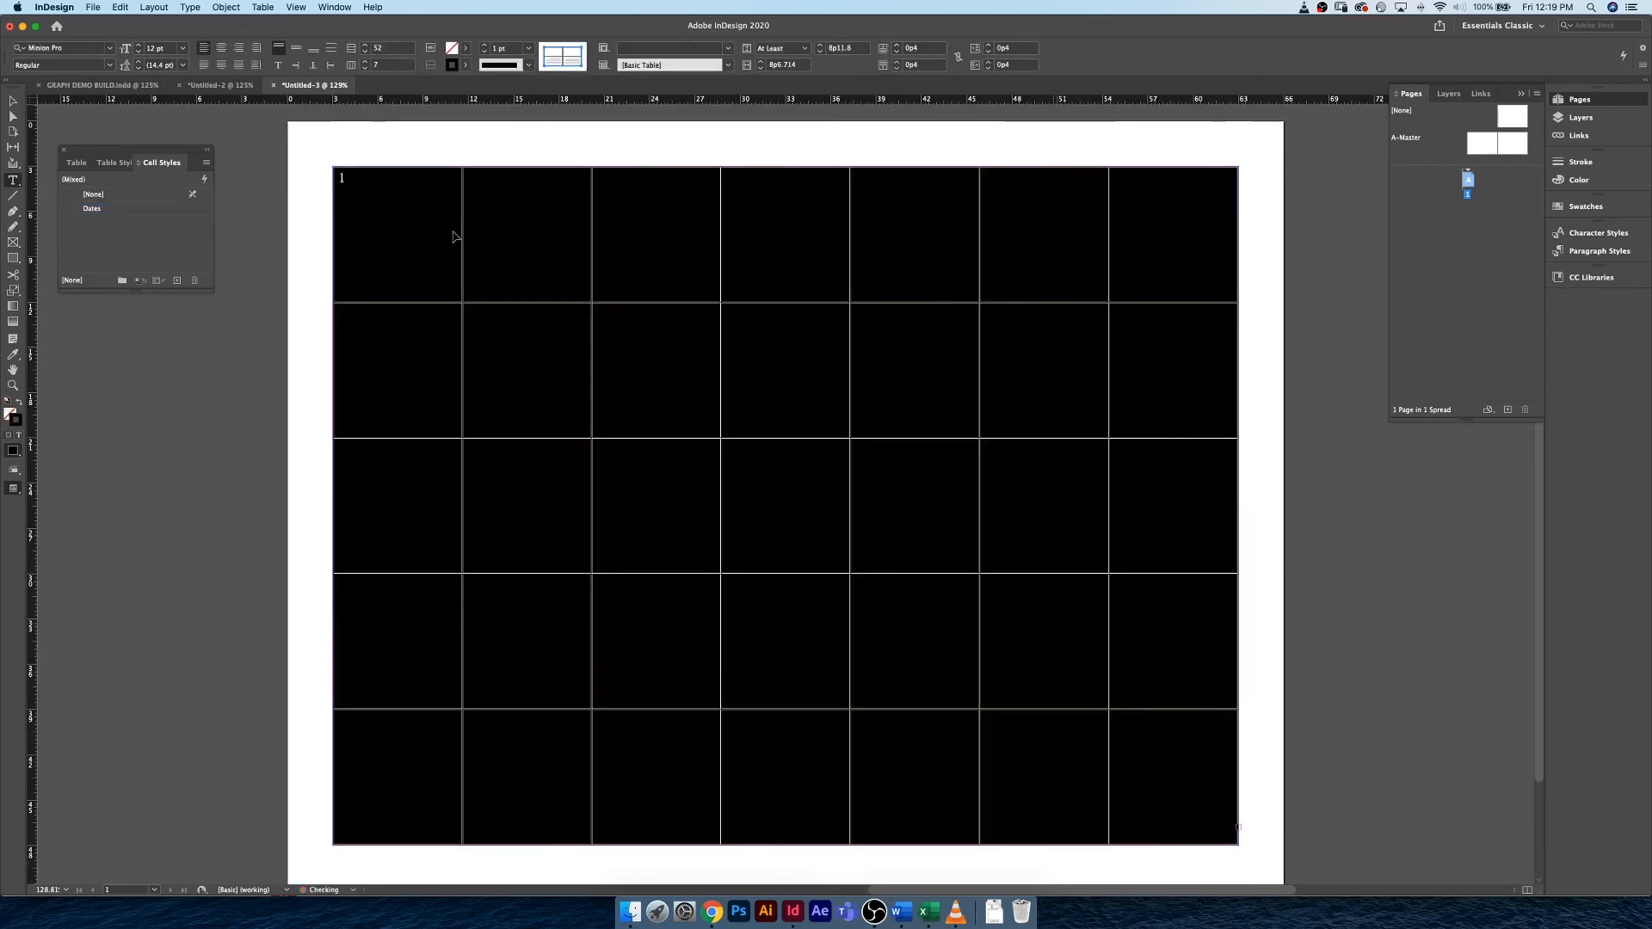
{"action": "left_click", "coordinate": [425, 224]}
{"action": "key", "text": "Escape"}
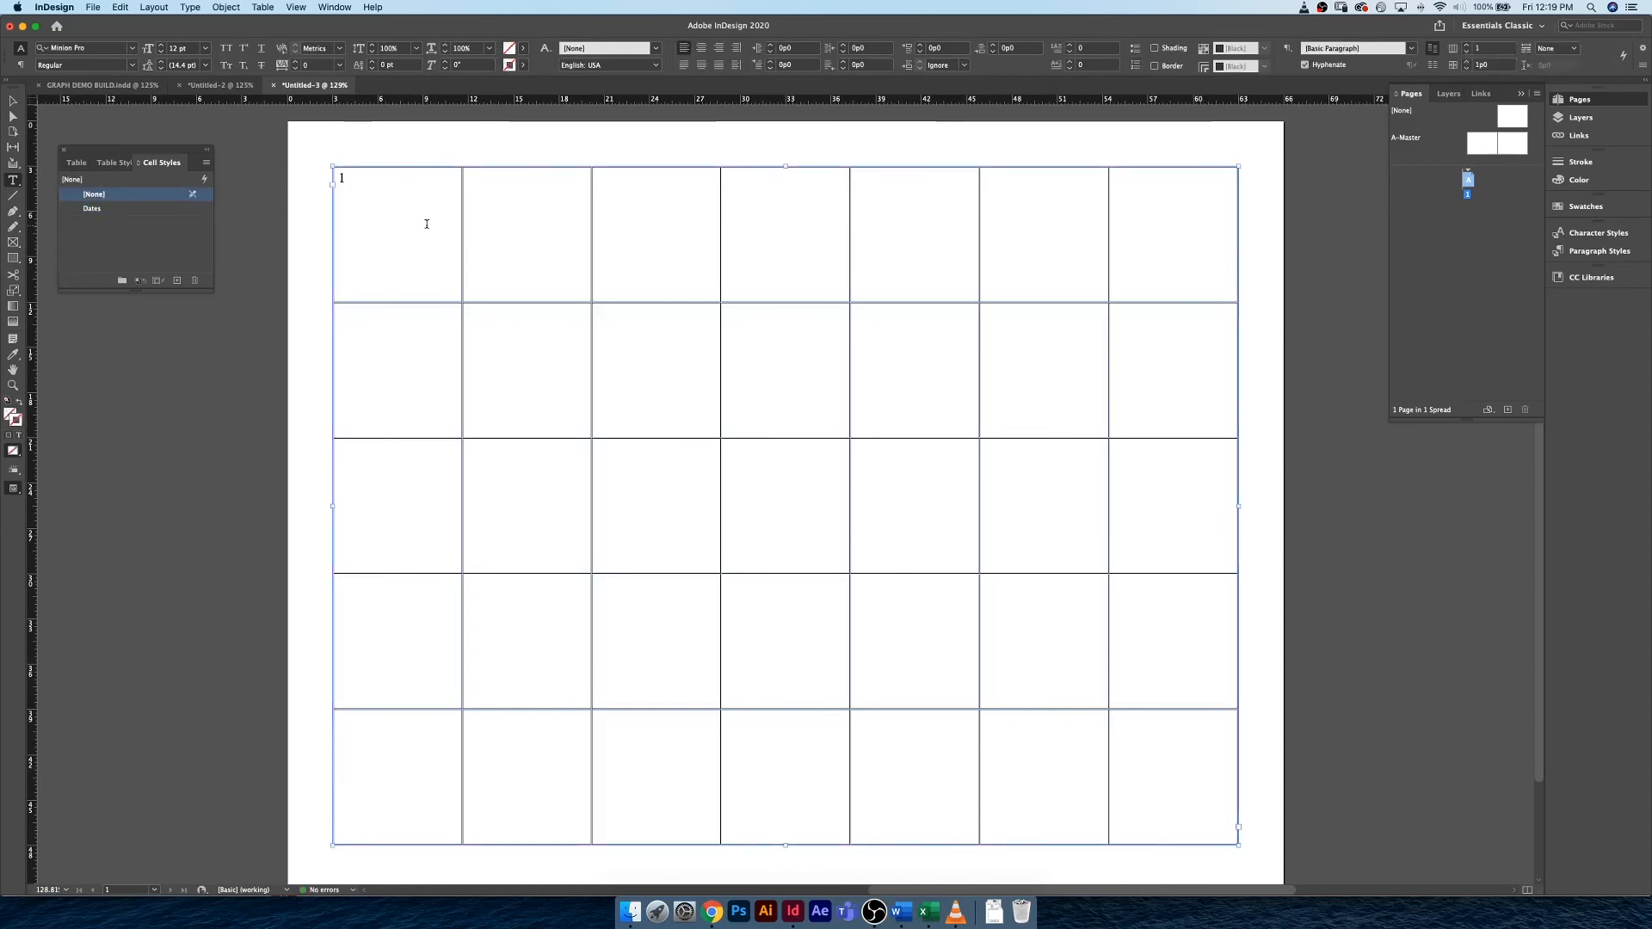
{"action": "key", "text": "super+z"}
{"action": "left_click", "coordinate": [364, 183]}
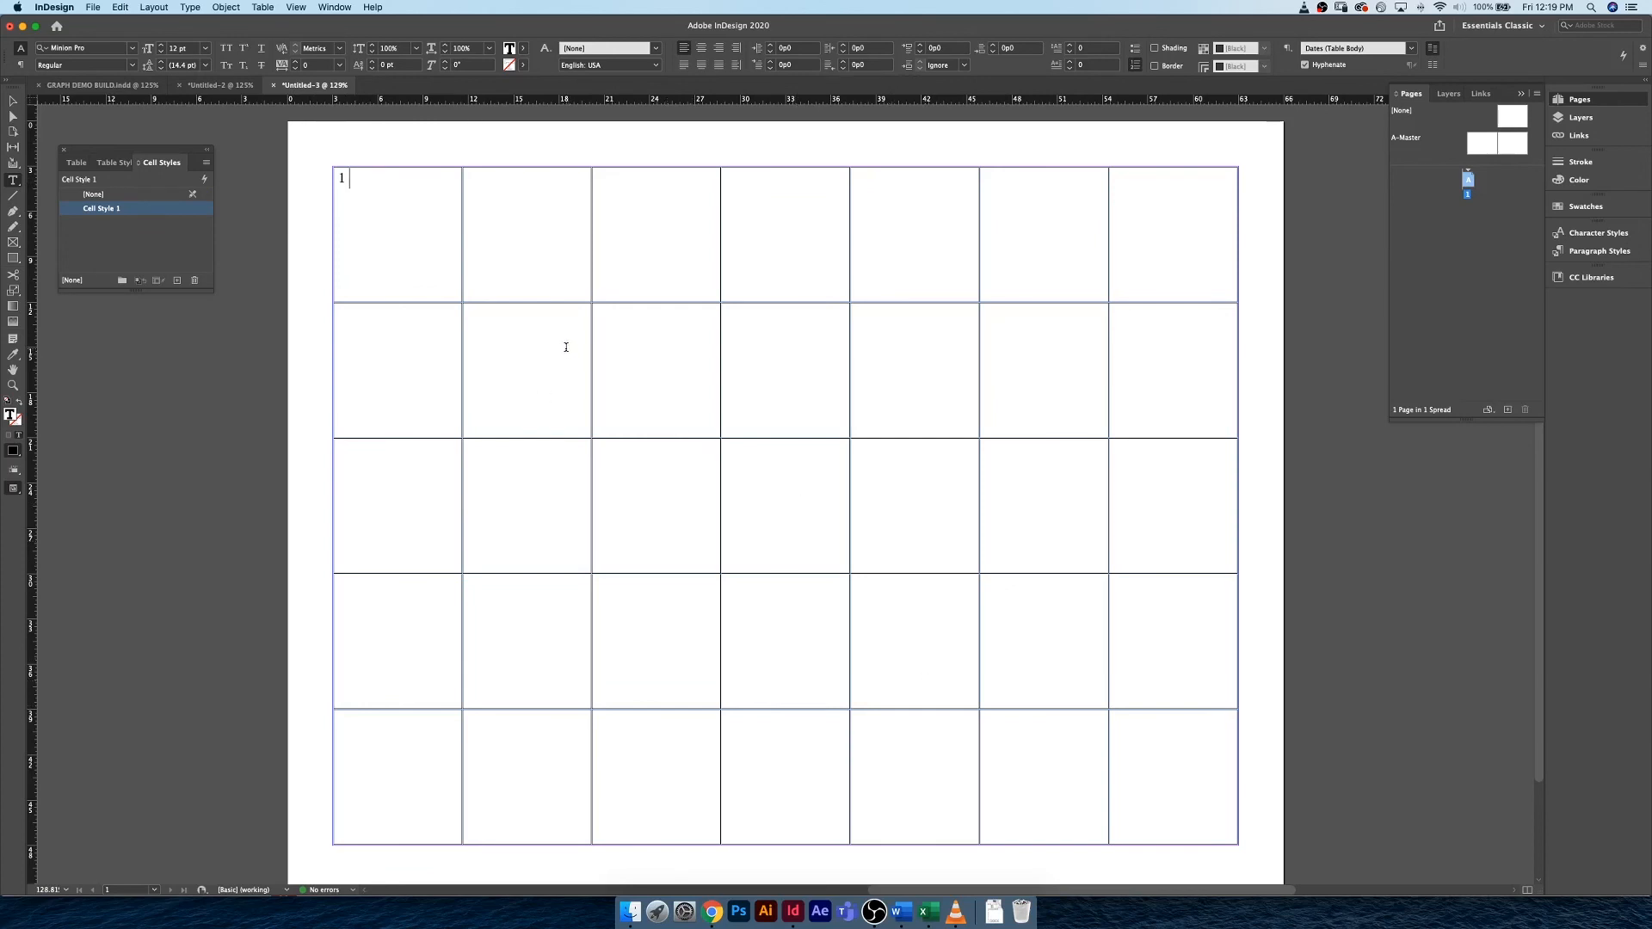
{"action": "key", "text": "BackSpace"}
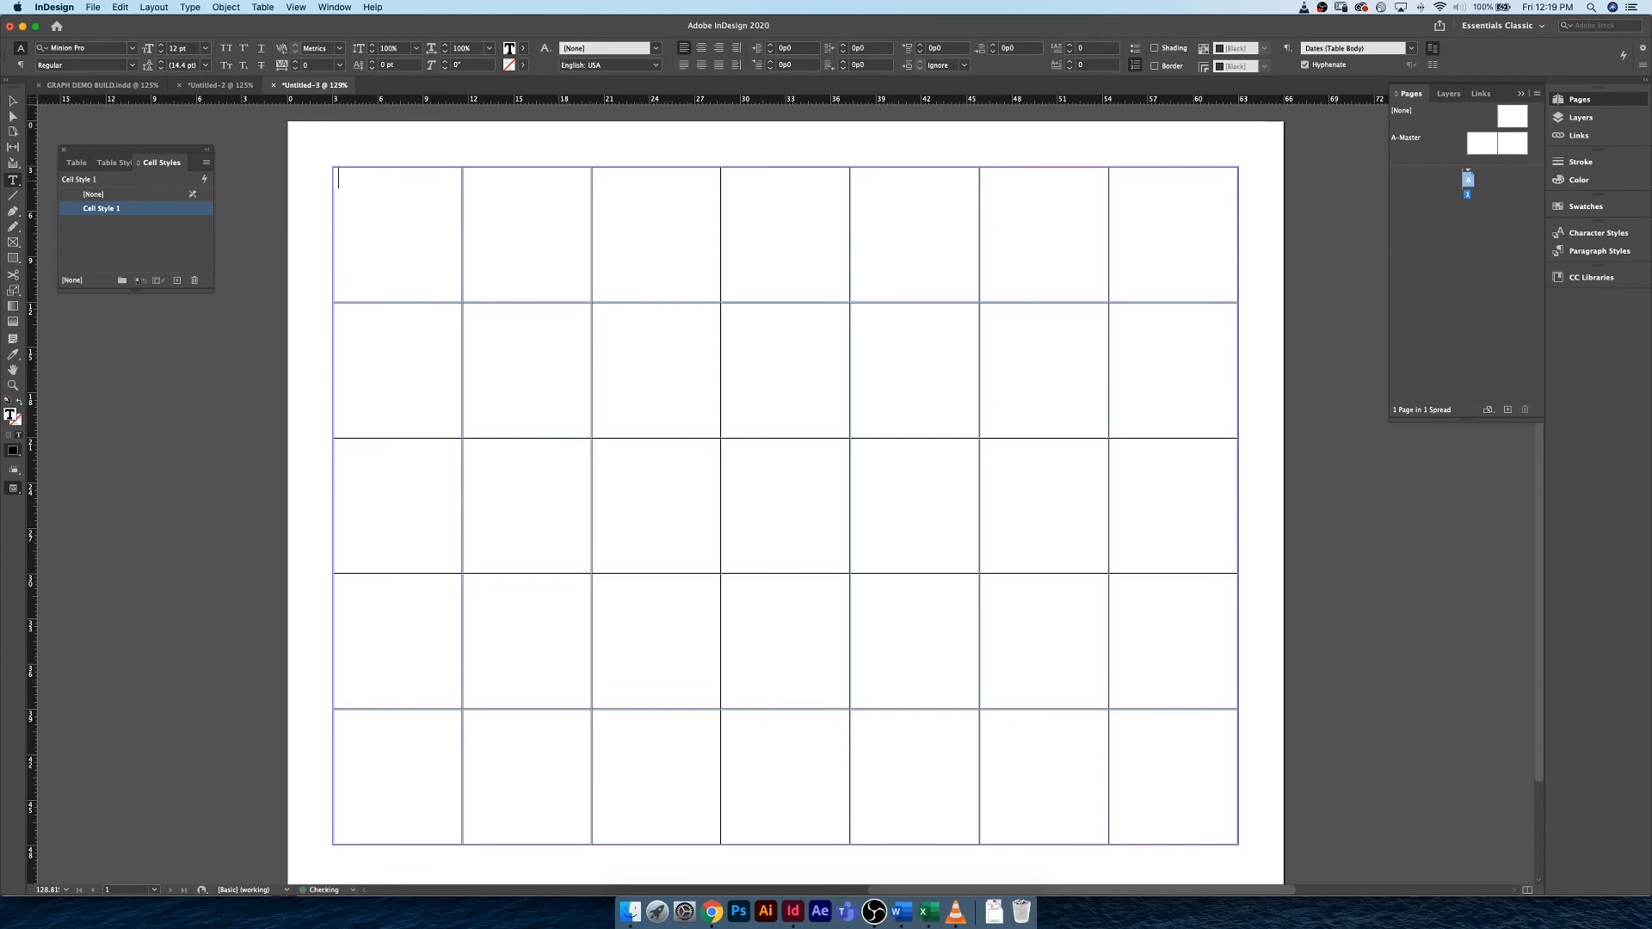